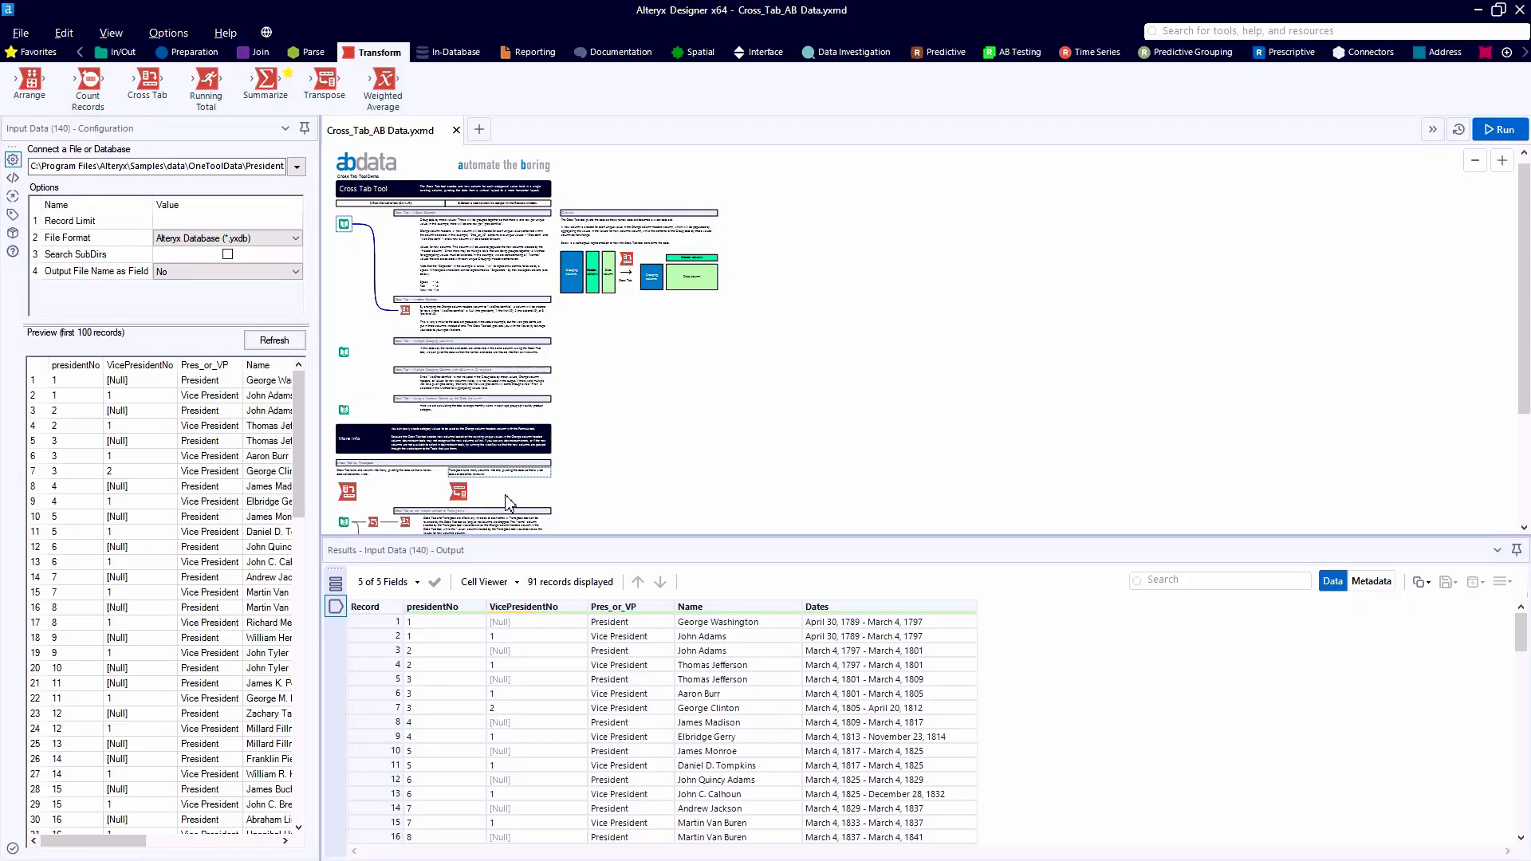
Examine the conceptual diagram of how the Cross Tab tool turns grouping, header and data columns into a wider table
left_click(660, 282)
scroll(662, 283, "up", 9)
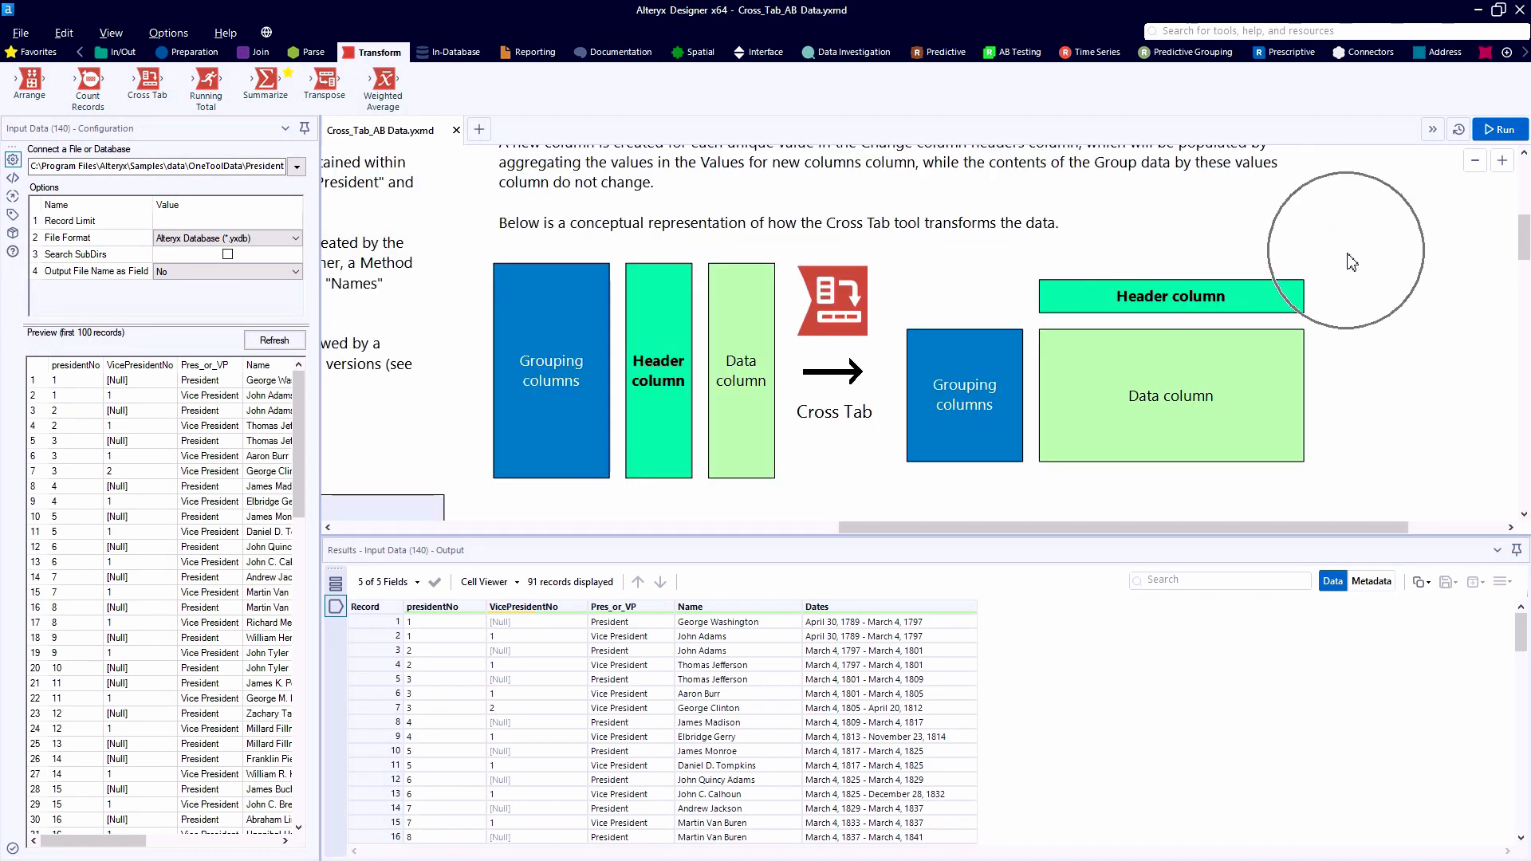
scroll(1352, 263, "up", 2)
scroll(1354, 269, "down", 1)
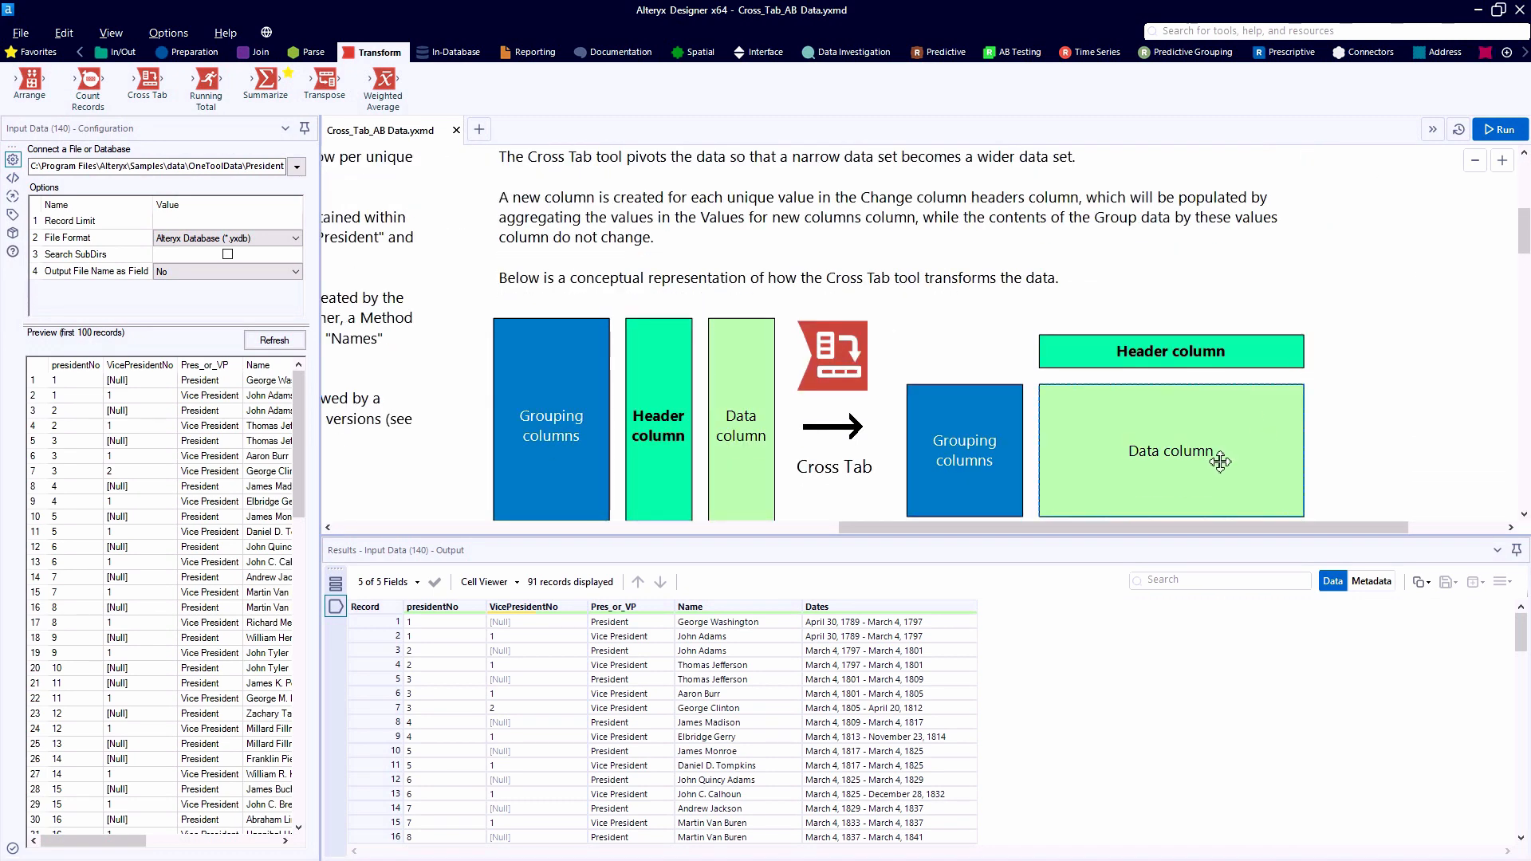
Add a Cross Tab tool to the basic example and connect it to the Input Data tool there
left_click_drag(1123, 528, 636, 536)
scroll(690, 439, "up", 1)
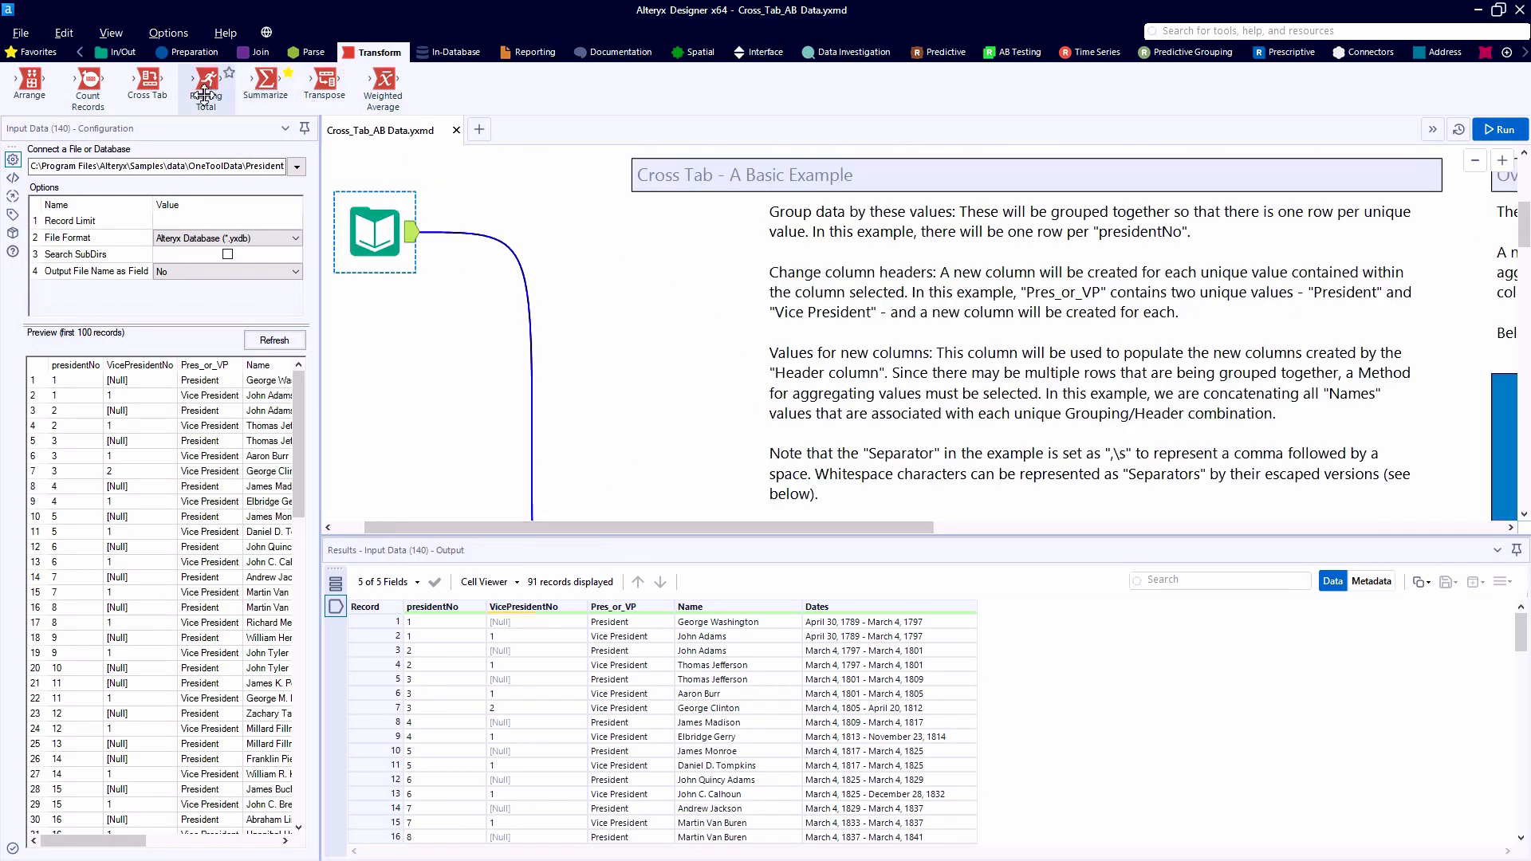
mouse_move(149, 83)
left_click(93, 233)
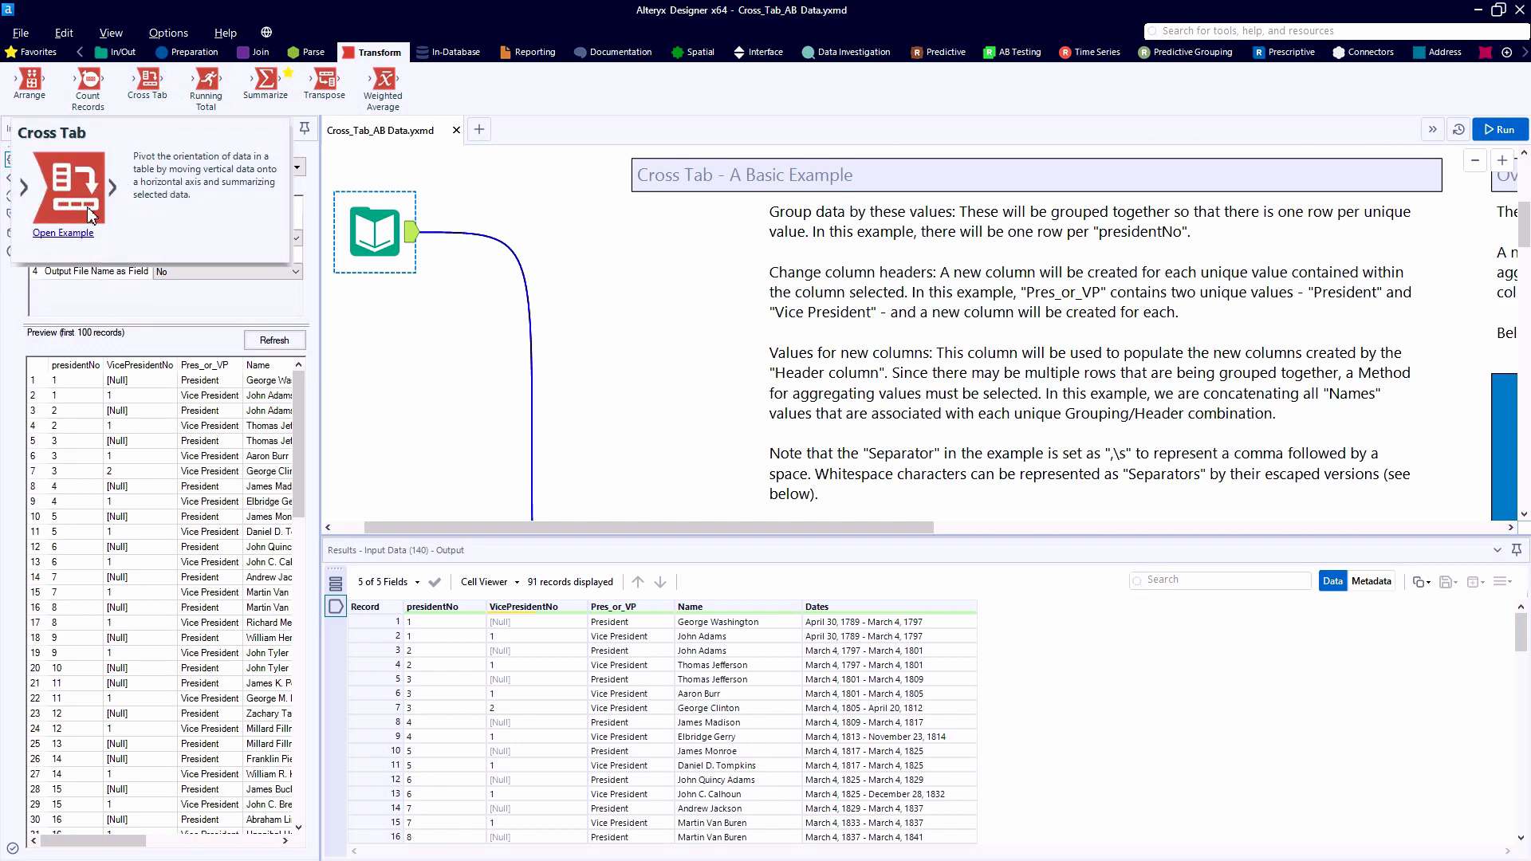
left_click_drag(148, 84, 669, 242)
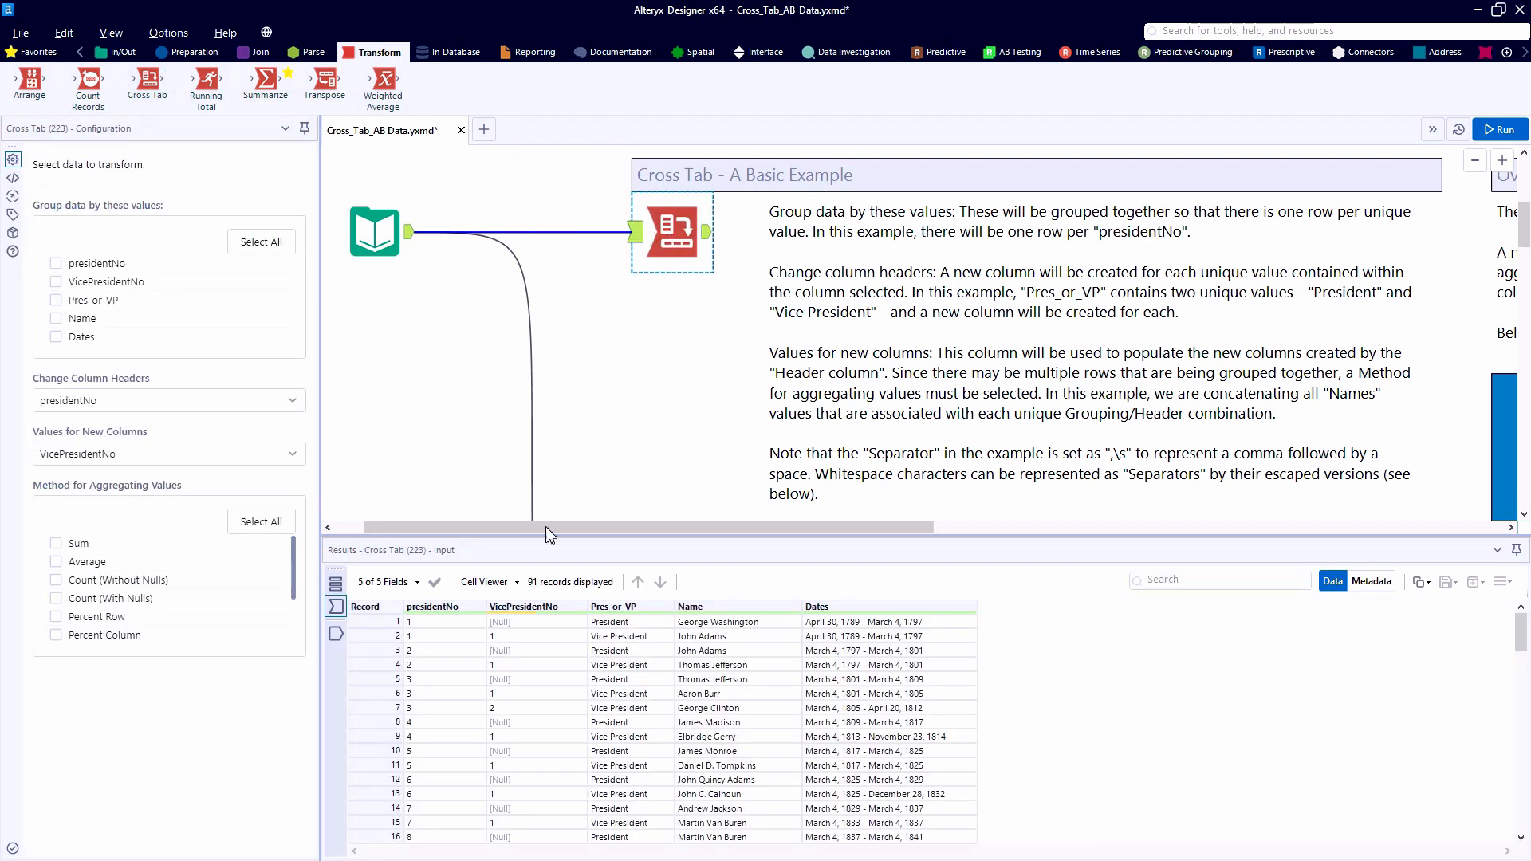
Group the Cross Tab data by presidentNo and take the new column headers from Pres_or_VP
left_click_drag(427, 624, 431, 642)
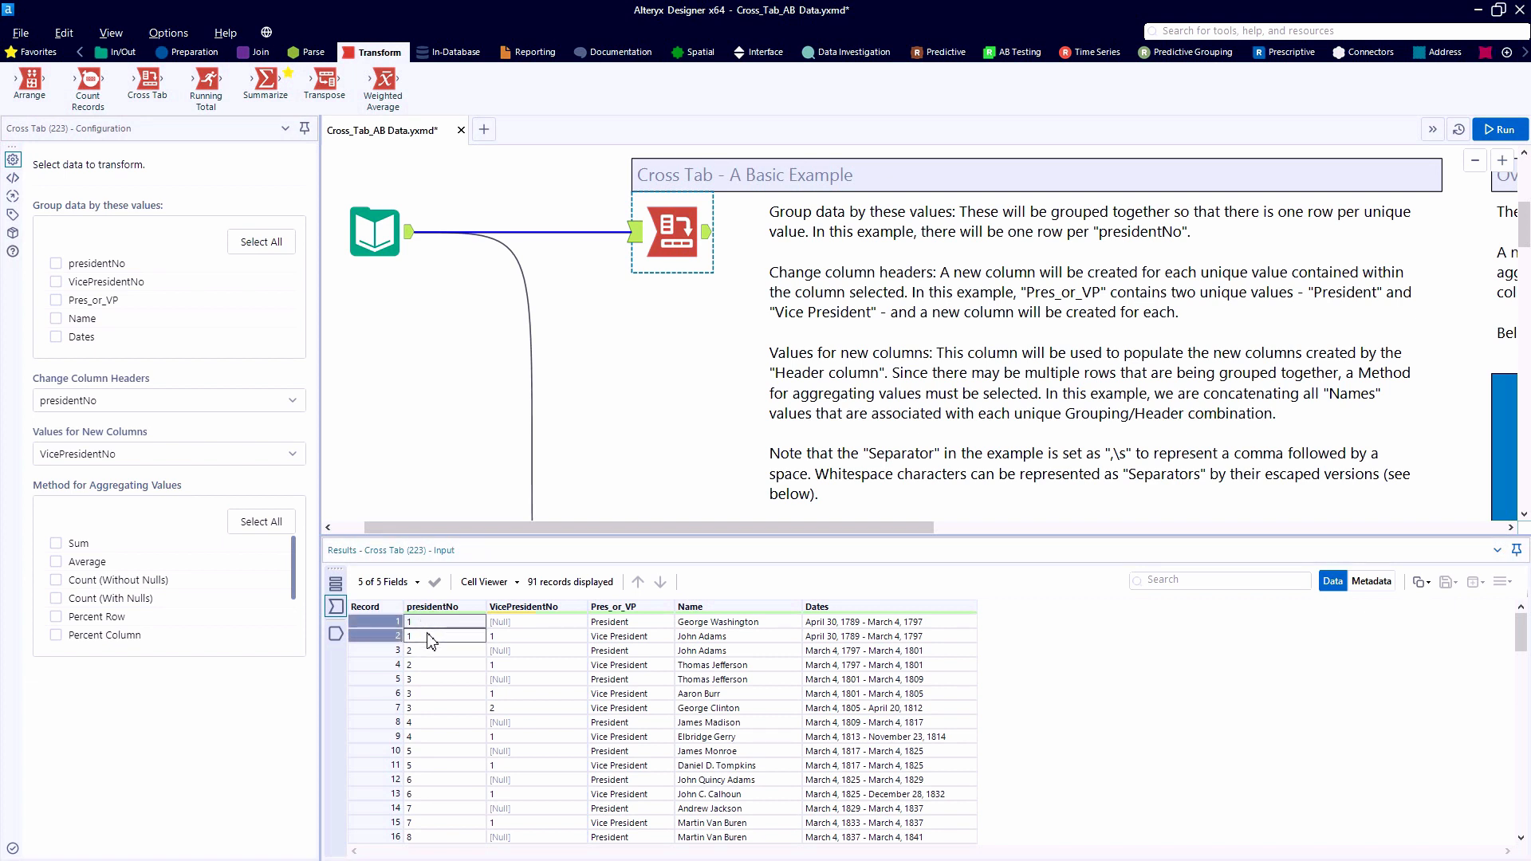
left_click(57, 264)
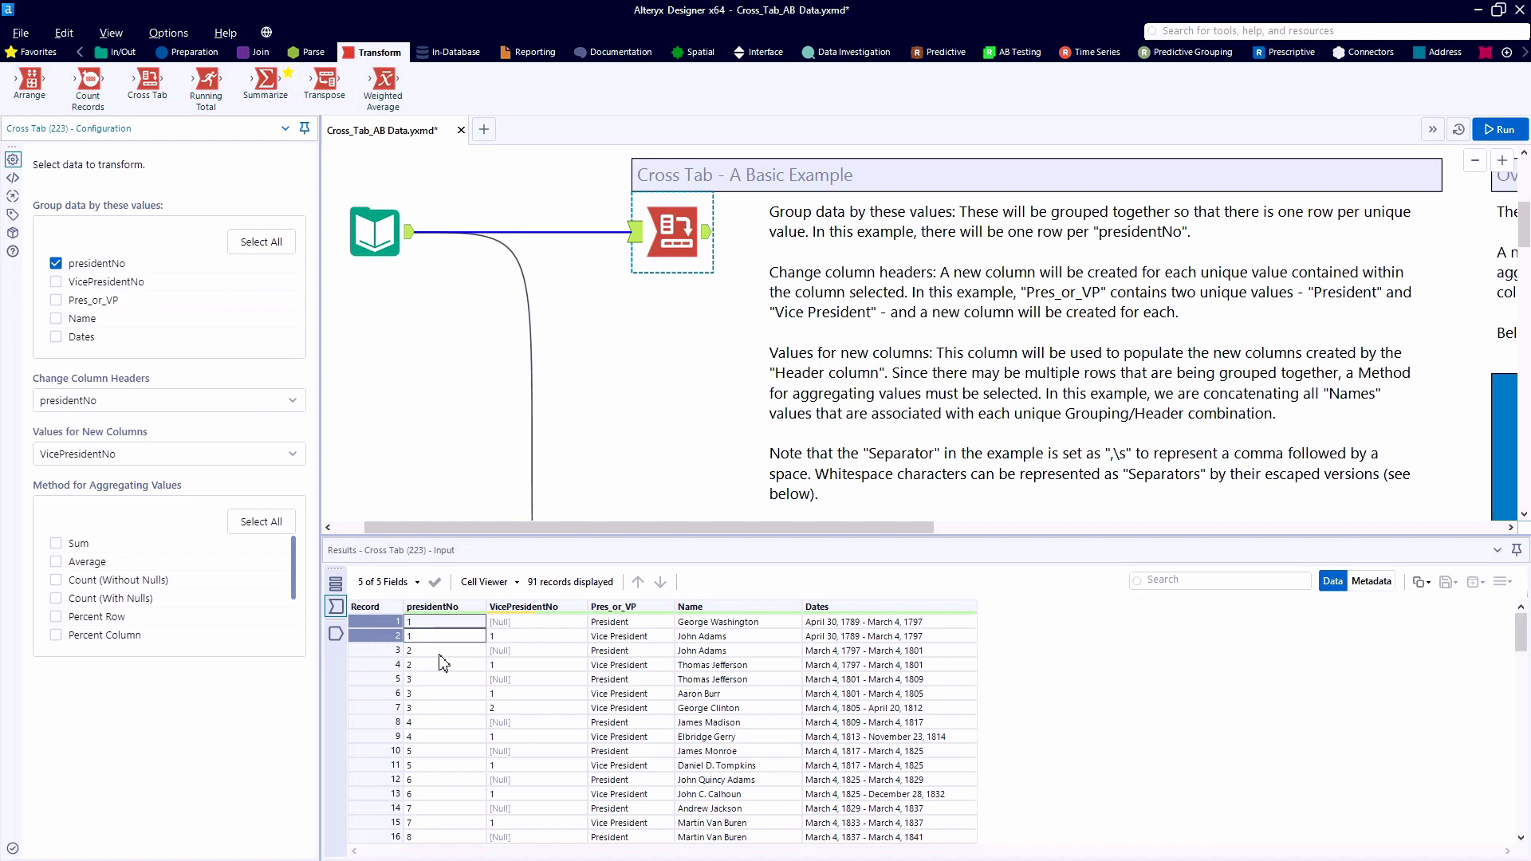
left_click(613, 623)
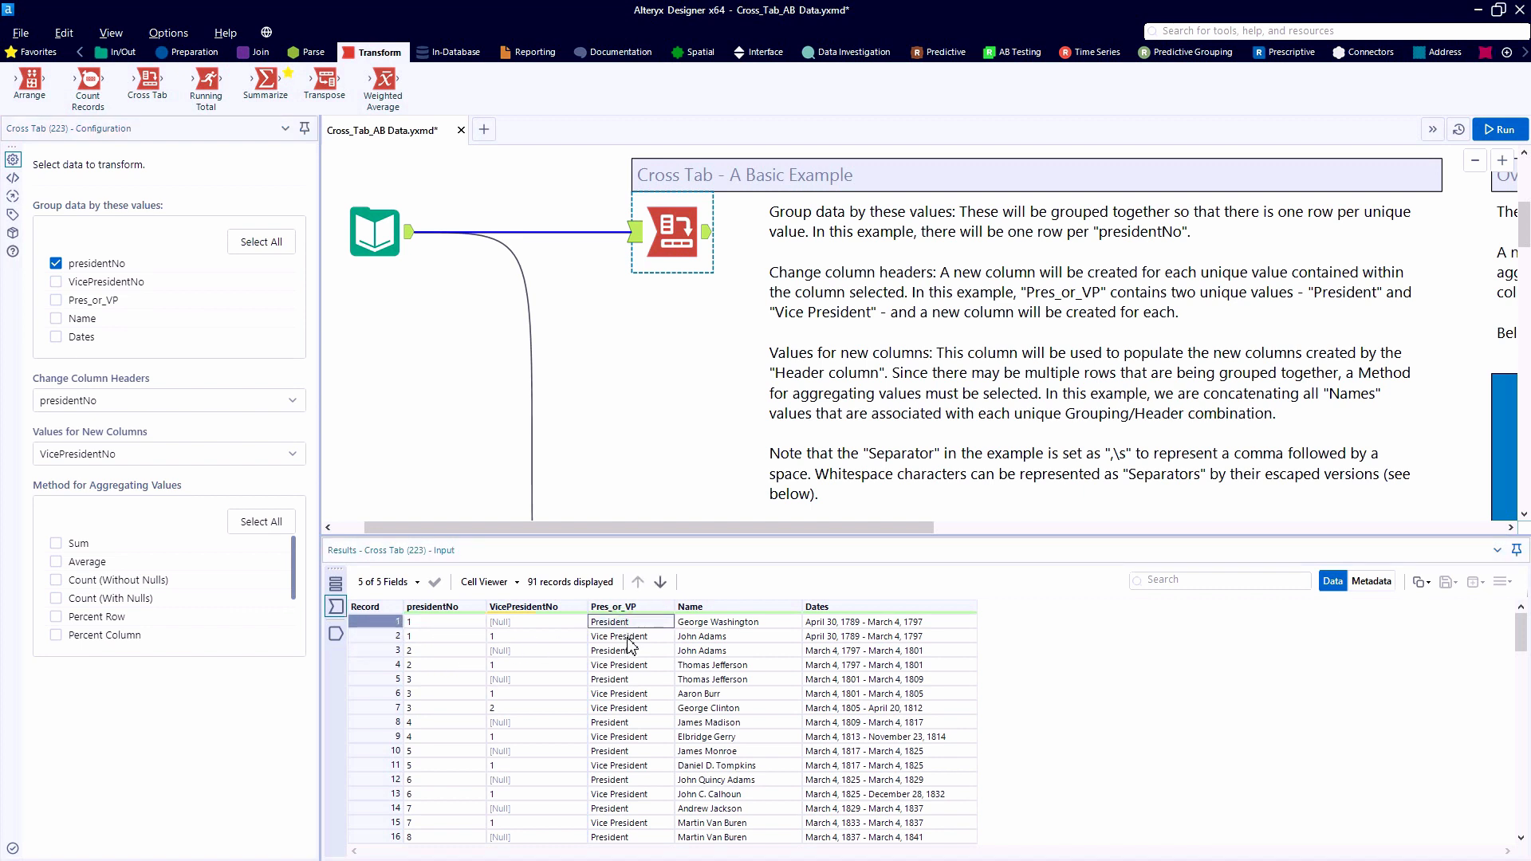
left_click(628, 638)
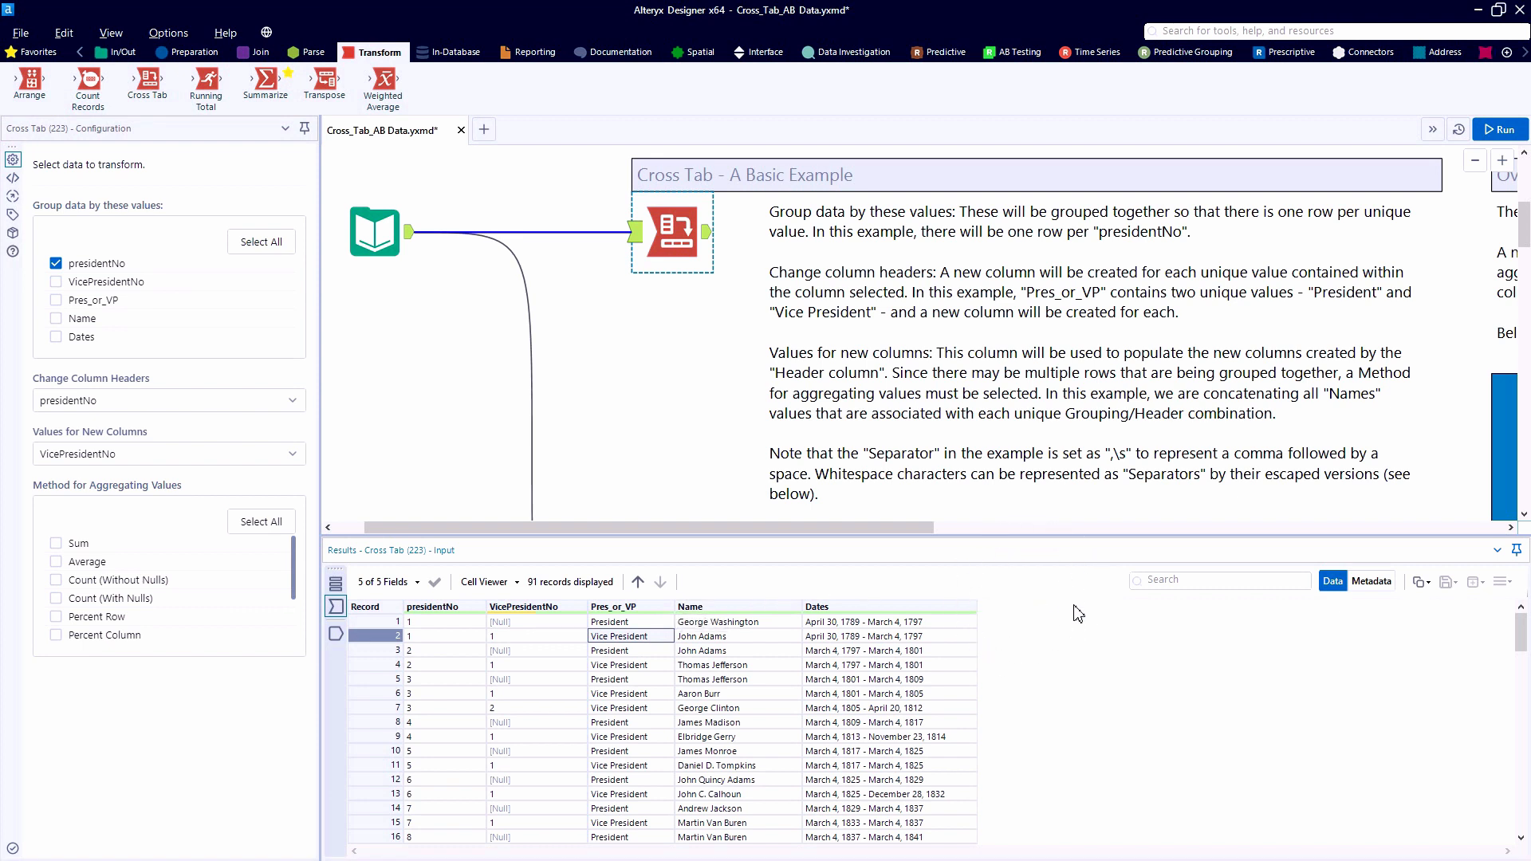
left_click(87, 406)
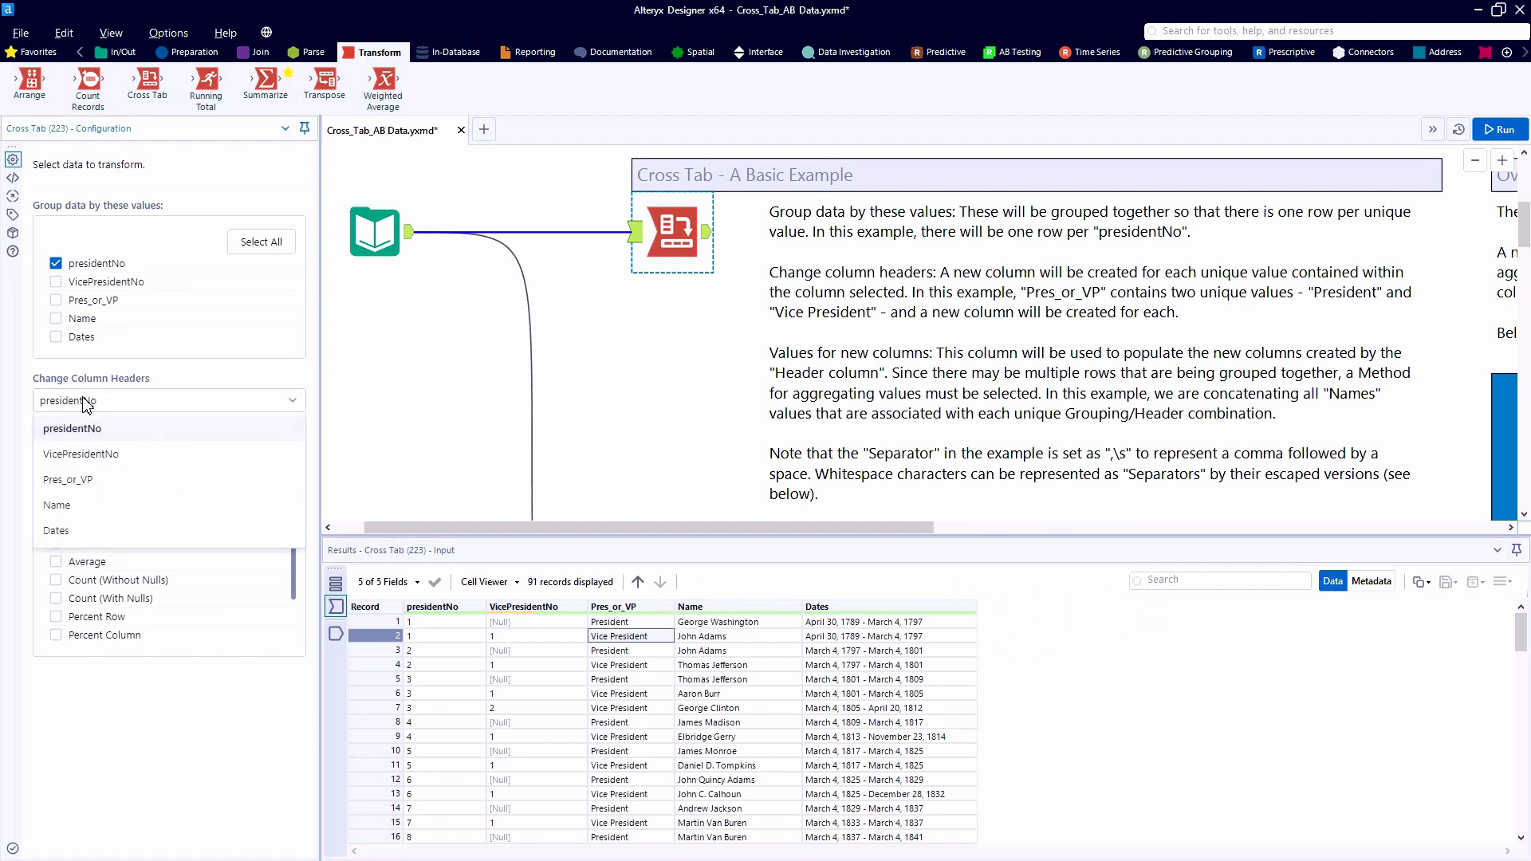
left_click(86, 490)
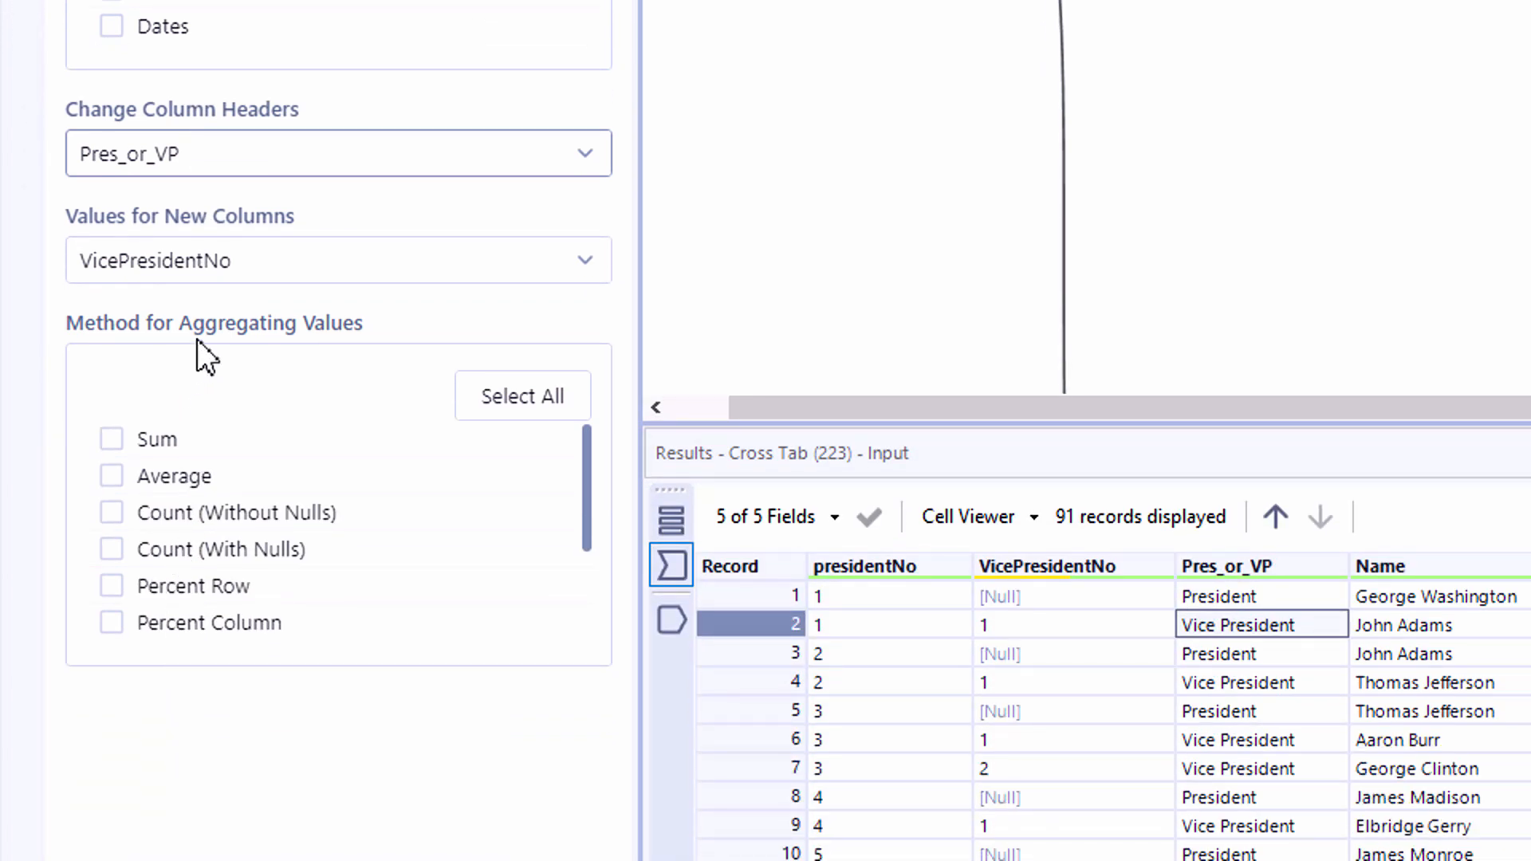
Fill the new columns with the Name values, aggregated with the Concatenate method and a comma separator
left_click(248, 273)
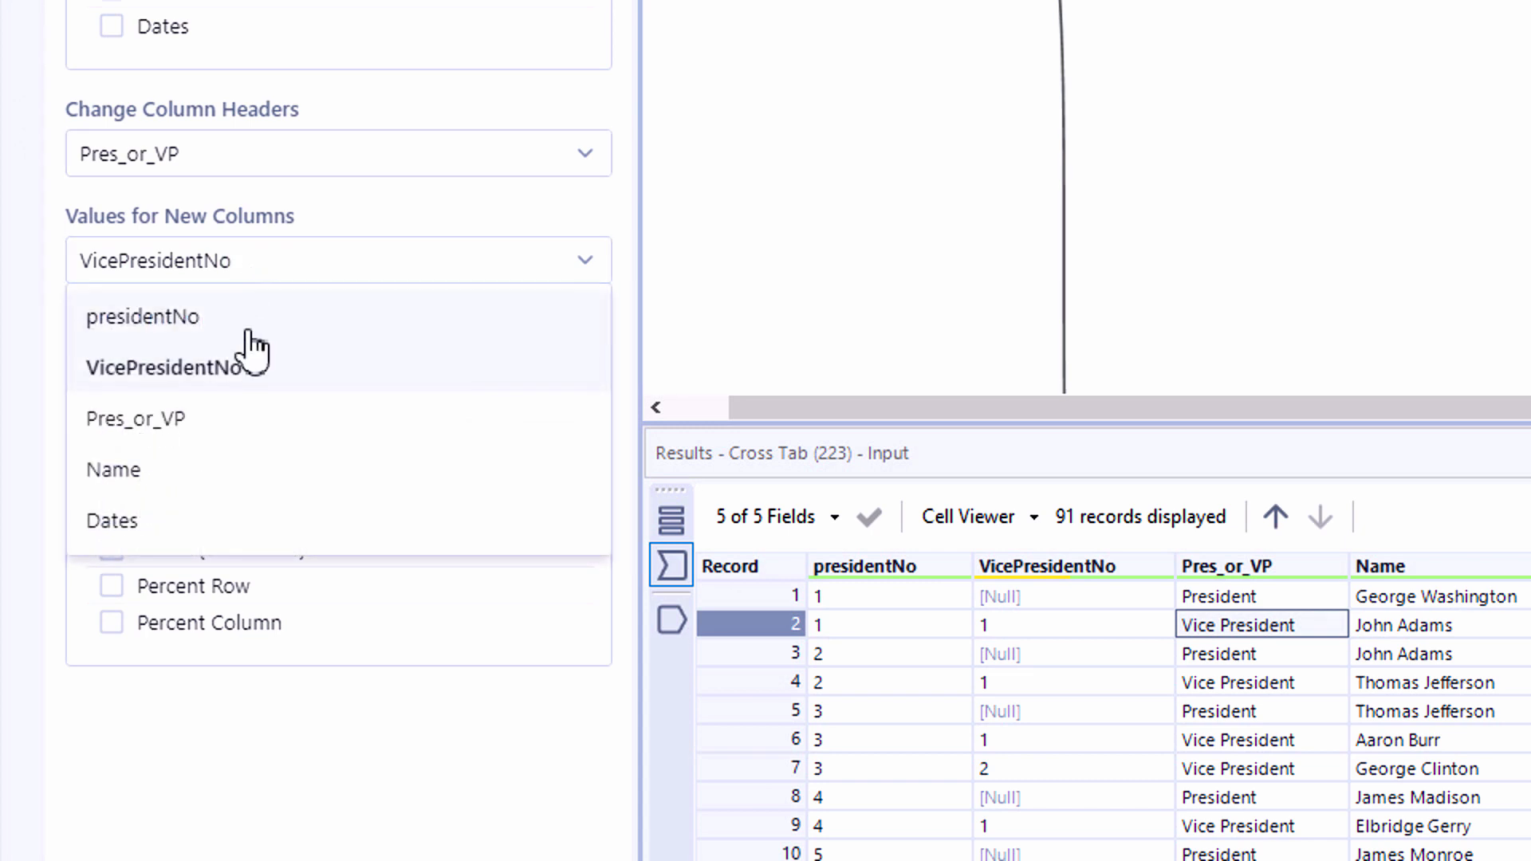
left_click(194, 461)
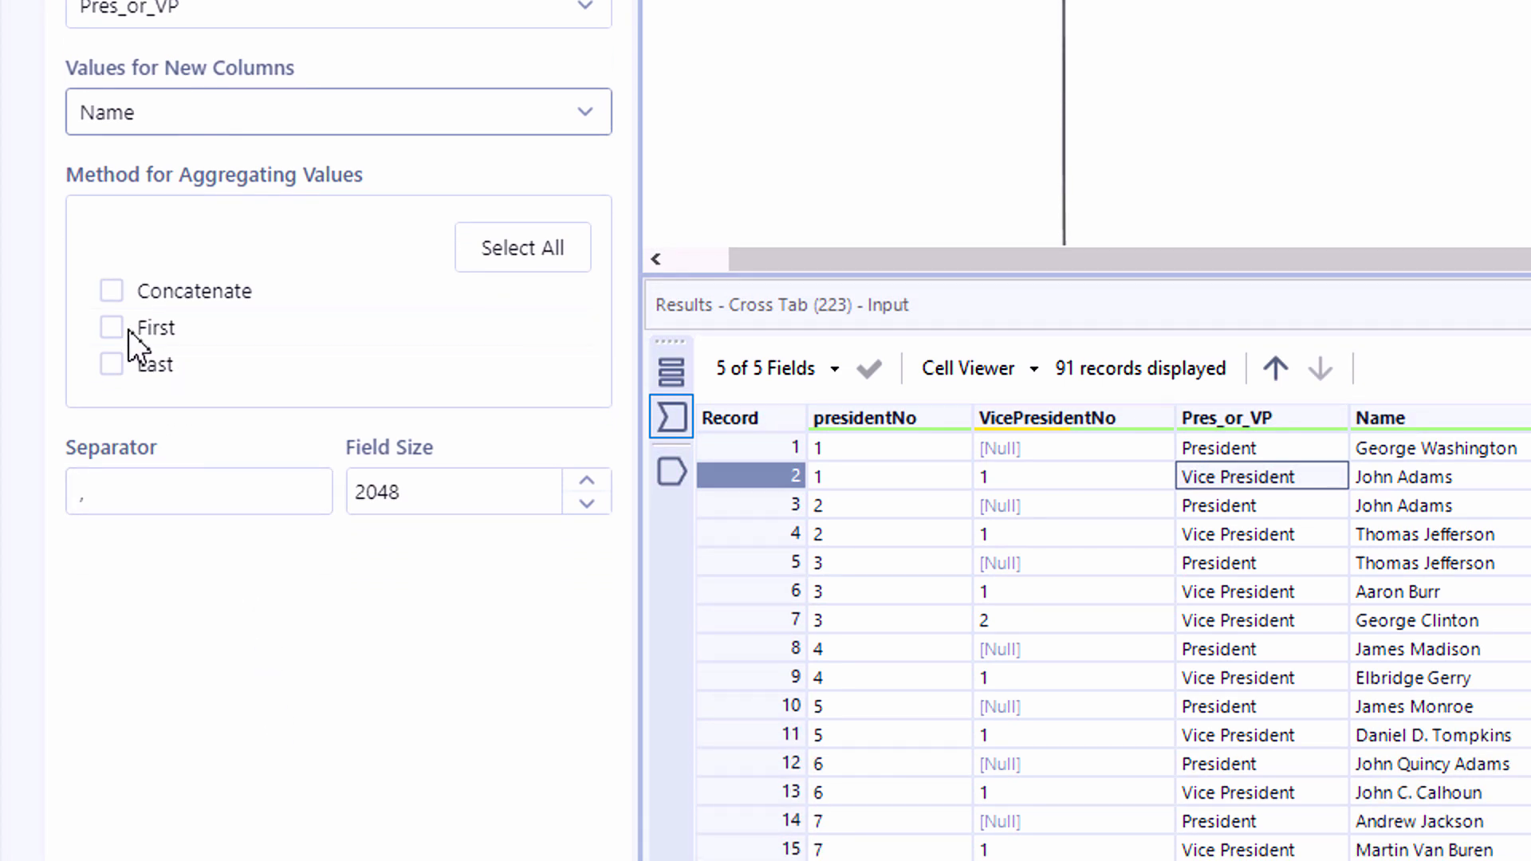
left_click(118, 293)
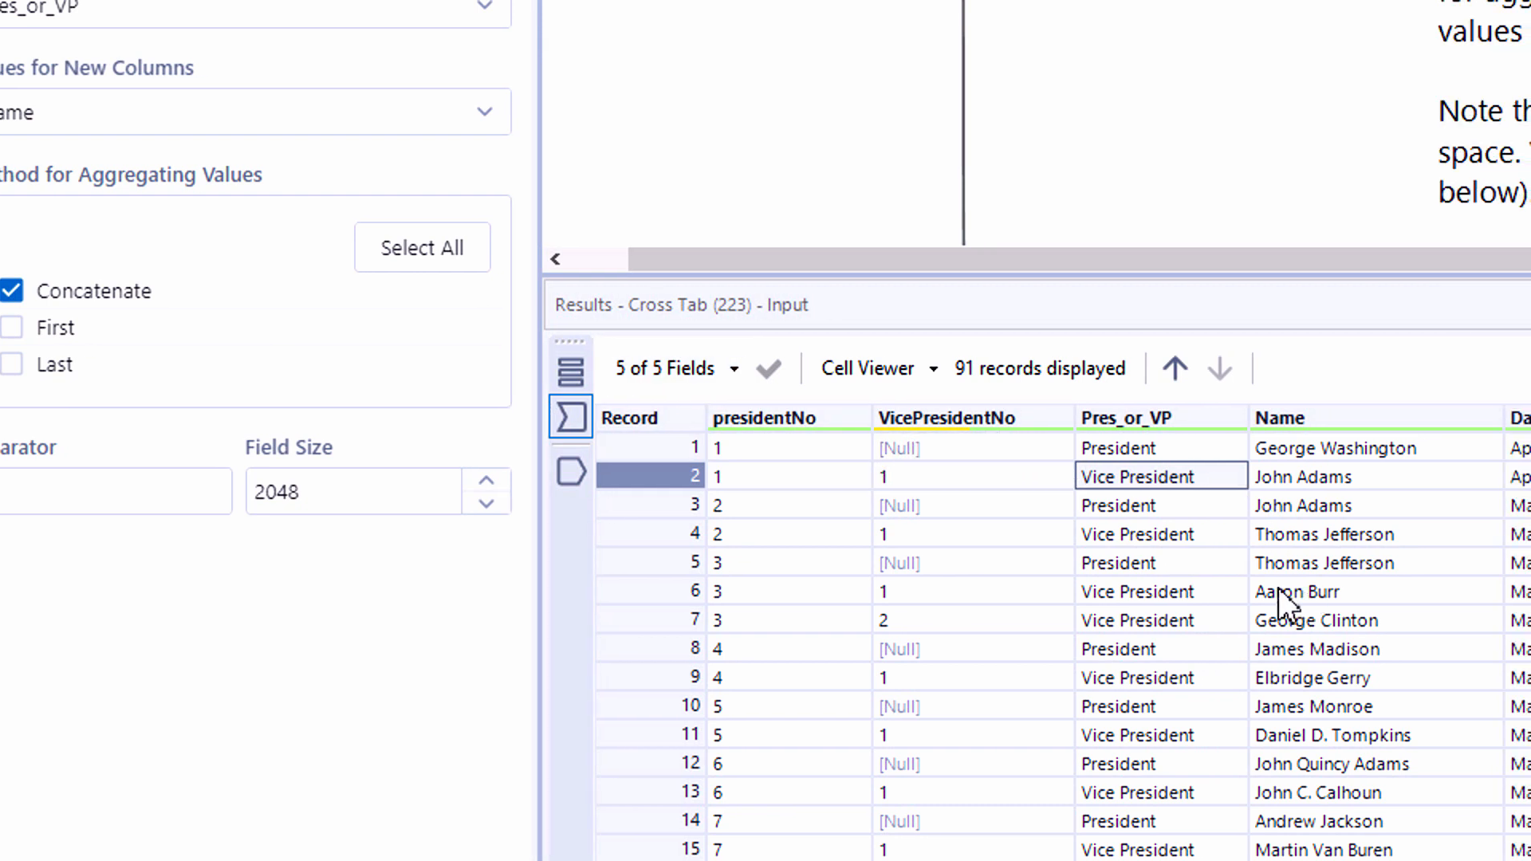
left_click(1239, 592)
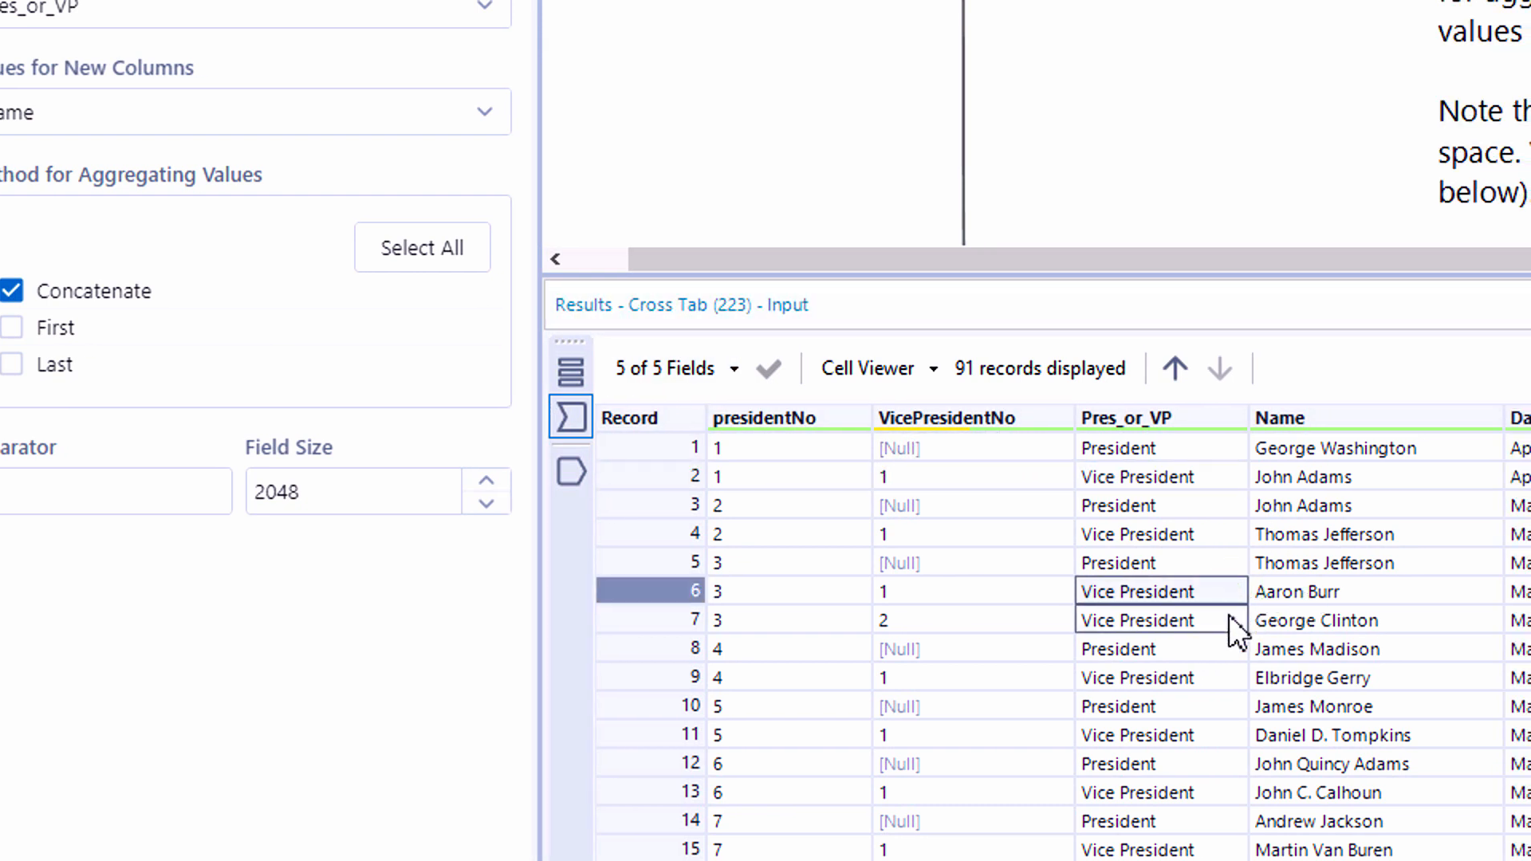
left_click(1243, 619, "shift")
left_click_drag(1300, 591, 1299, 611)
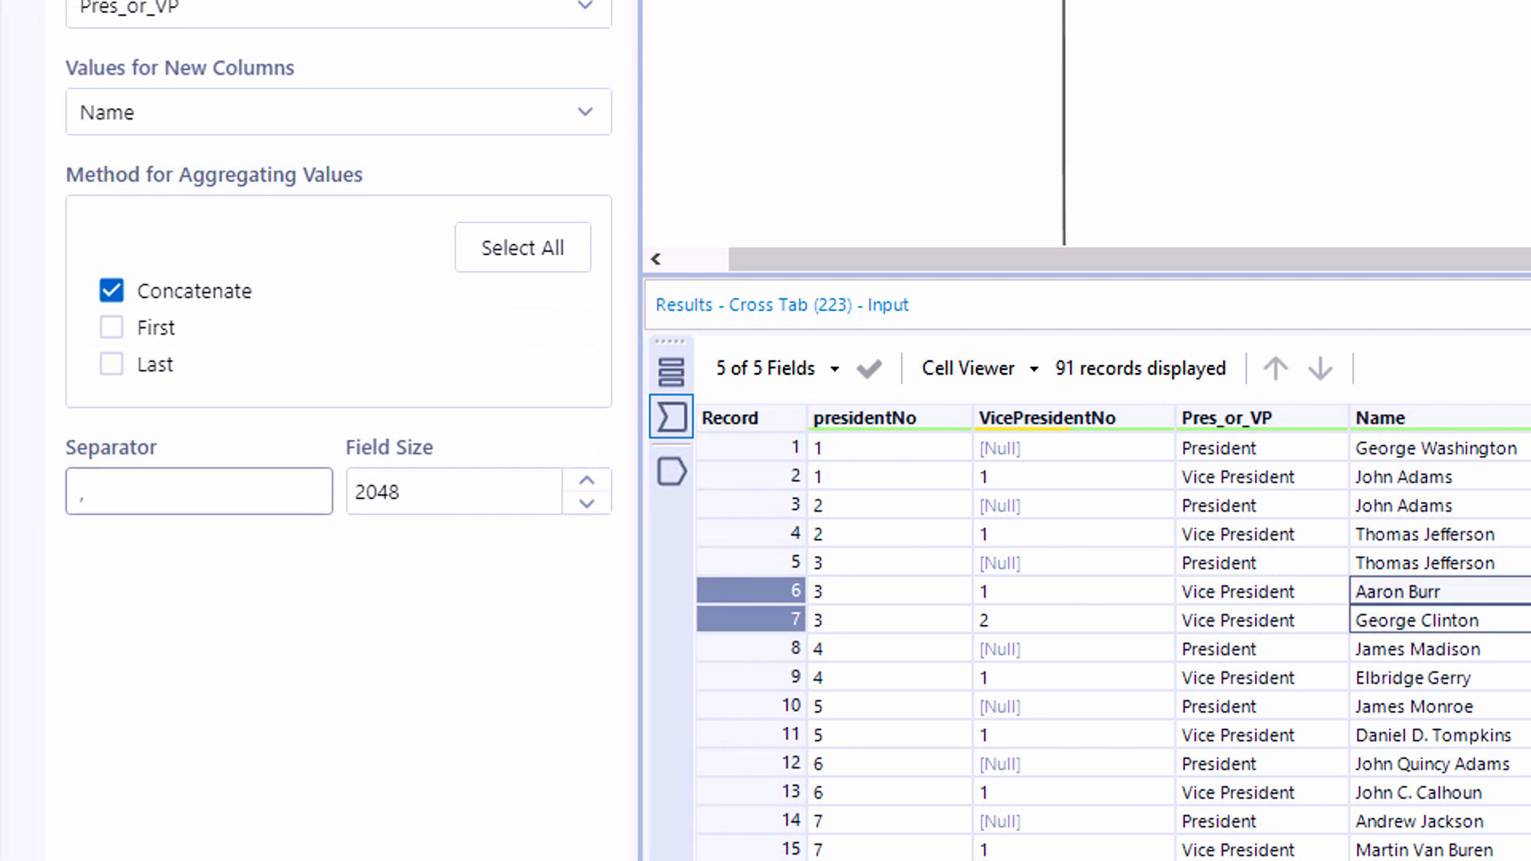
left_click(160, 491)
Run the workflow and compare the Cross Tab output with its input for presidentNo 3's vice presidents
key("ctrl+r")
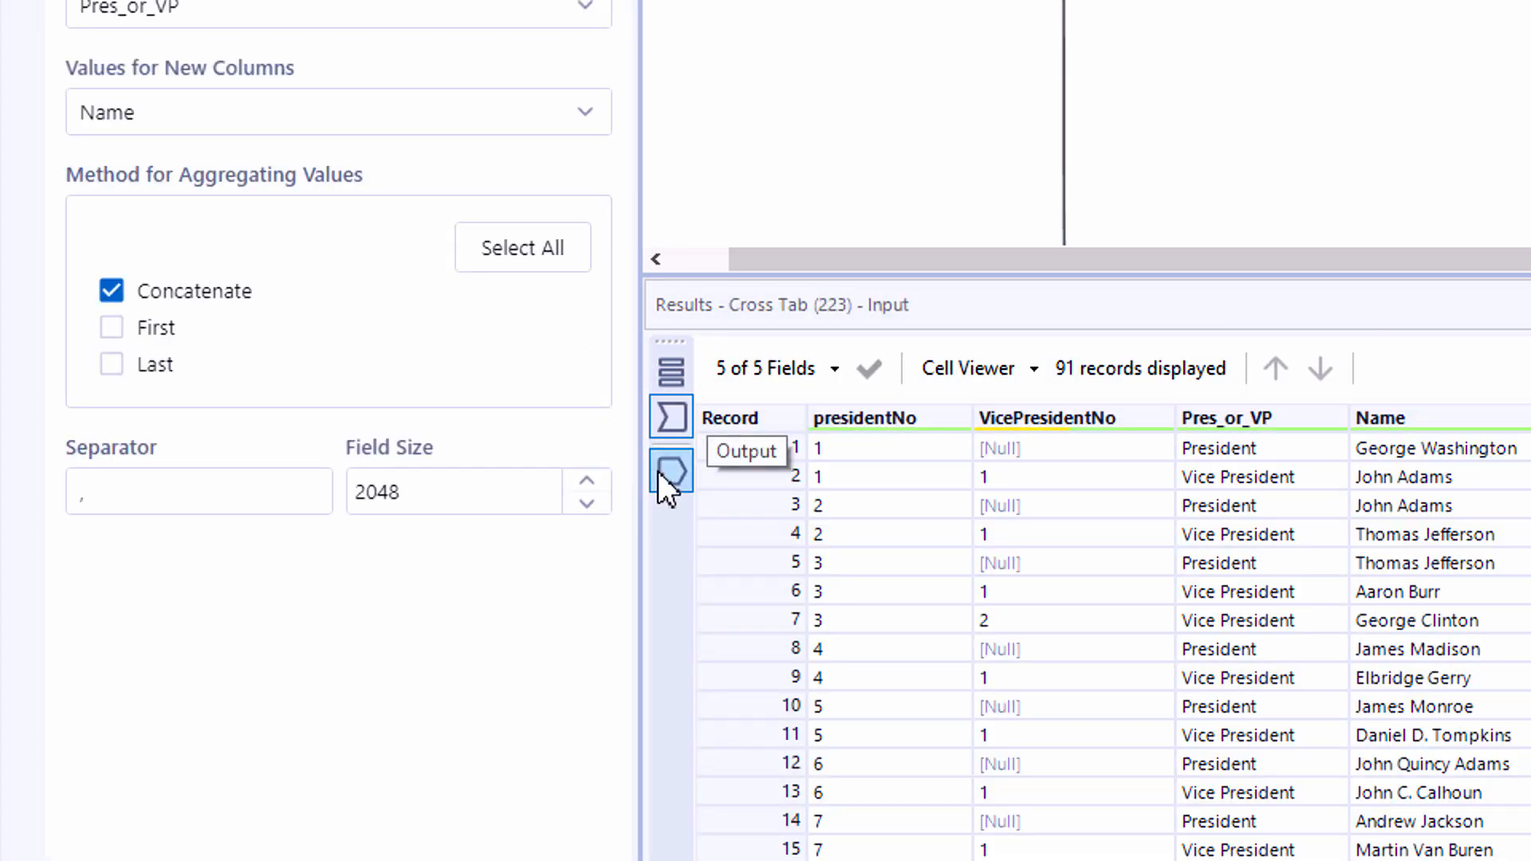
left_click(670, 475)
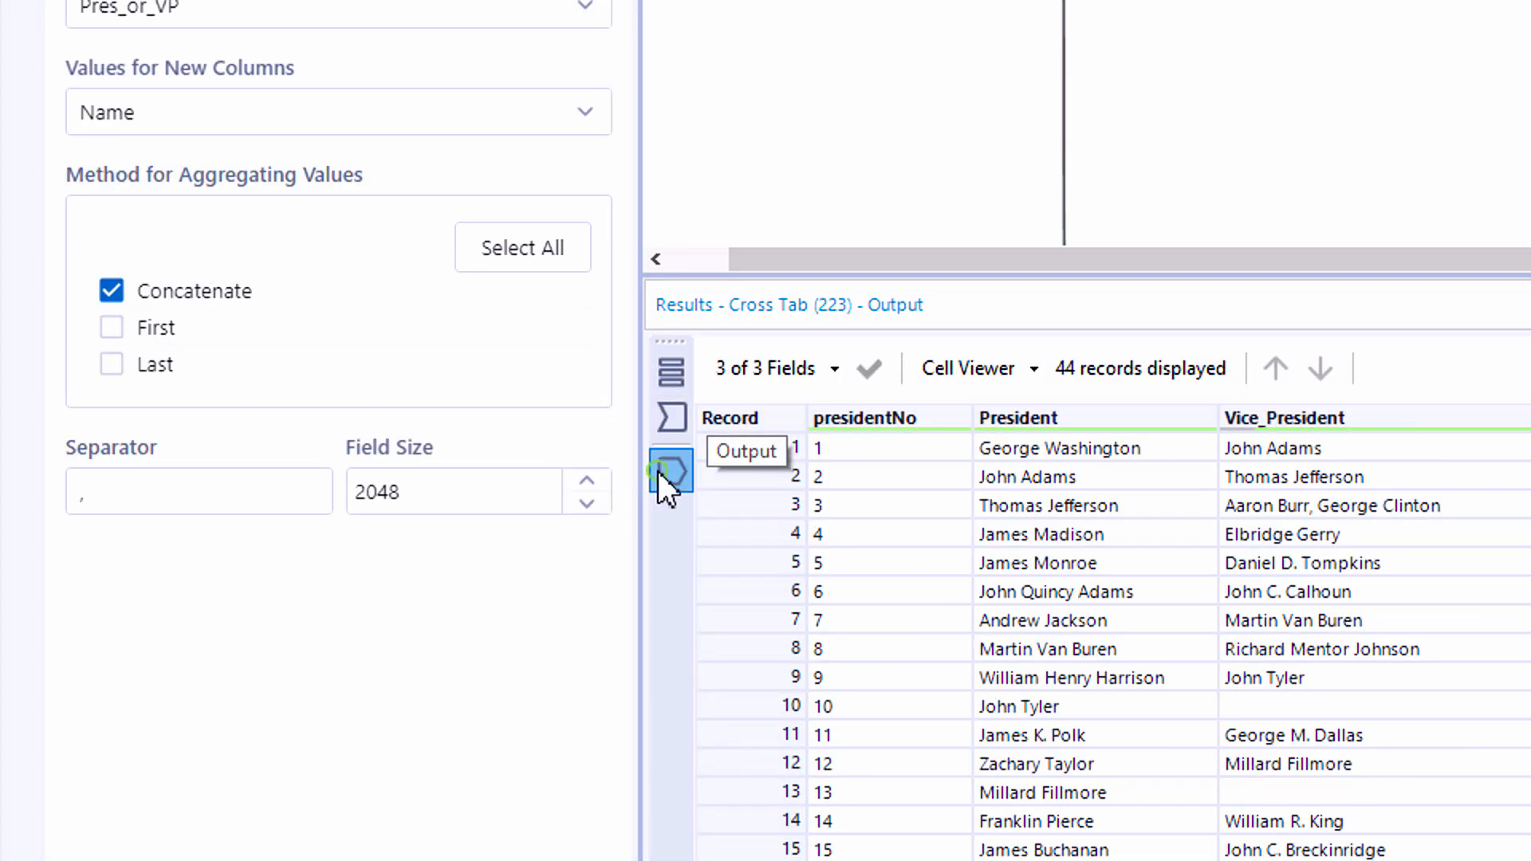
left_click(1231, 504)
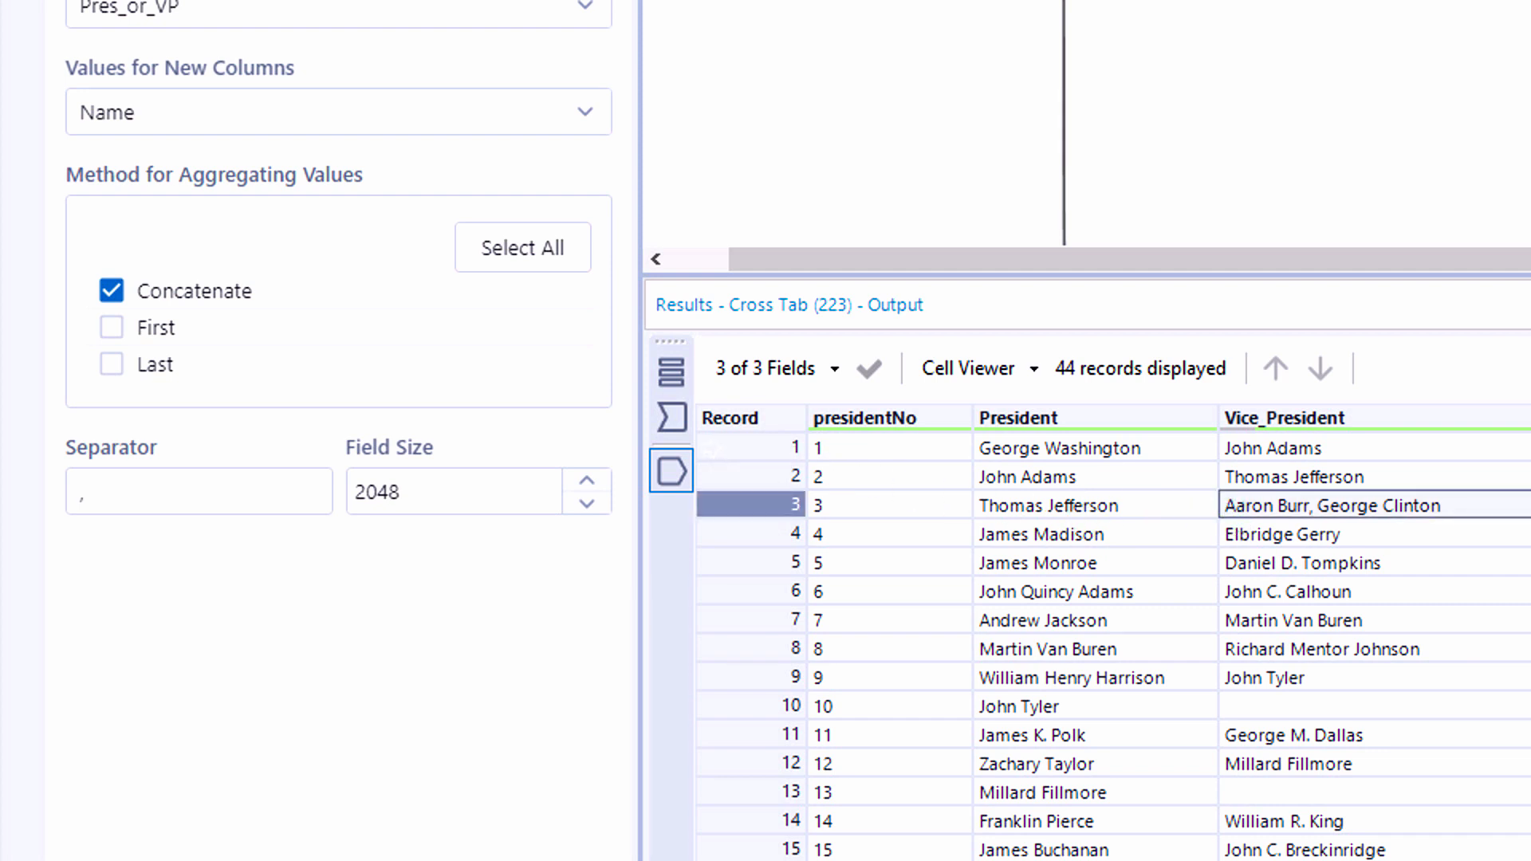
left_click(683, 428)
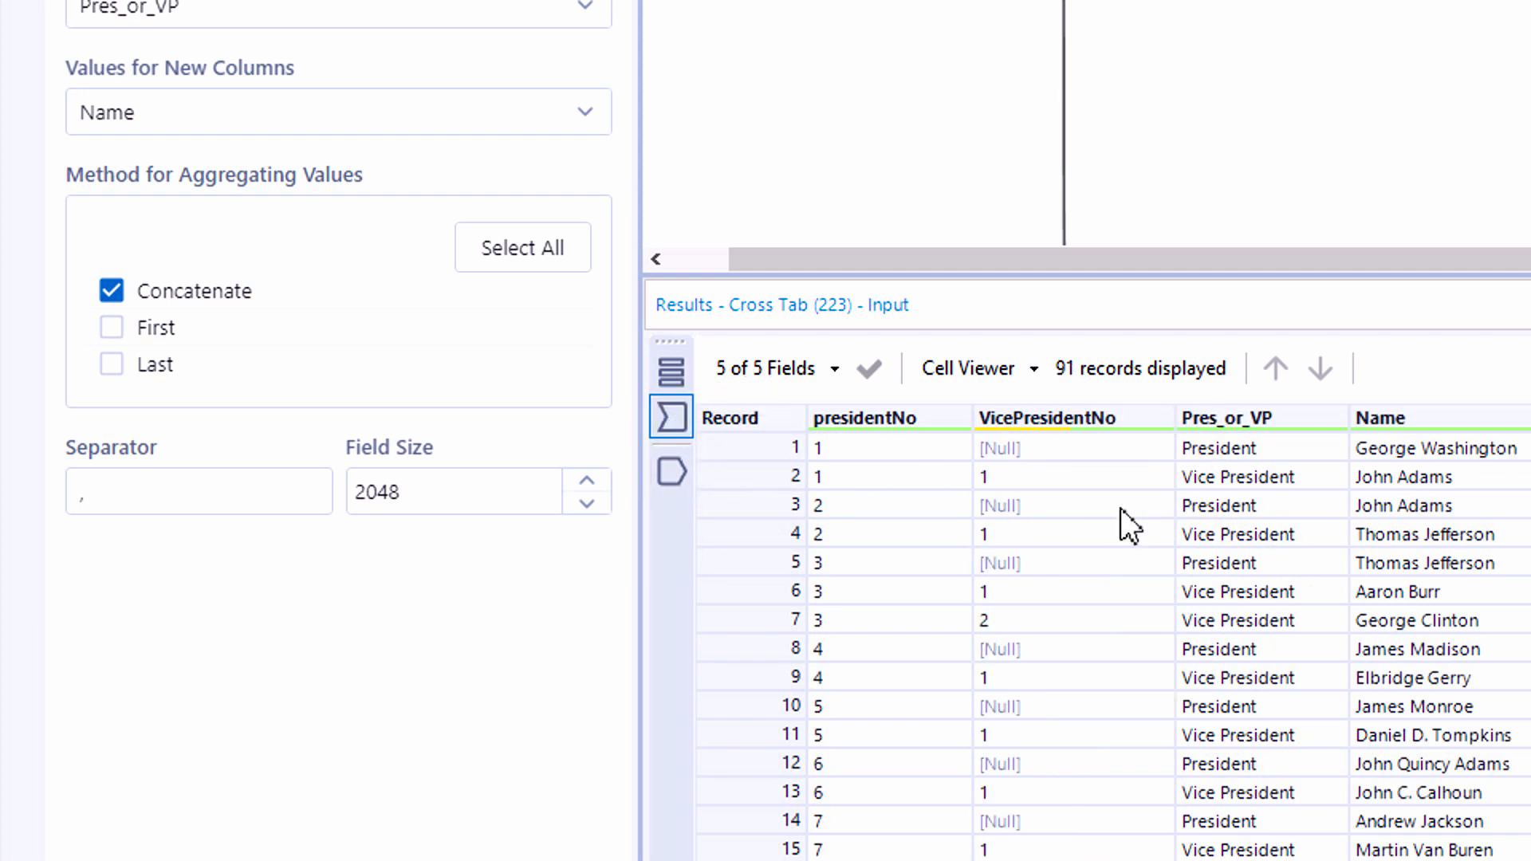
left_click(1376, 594)
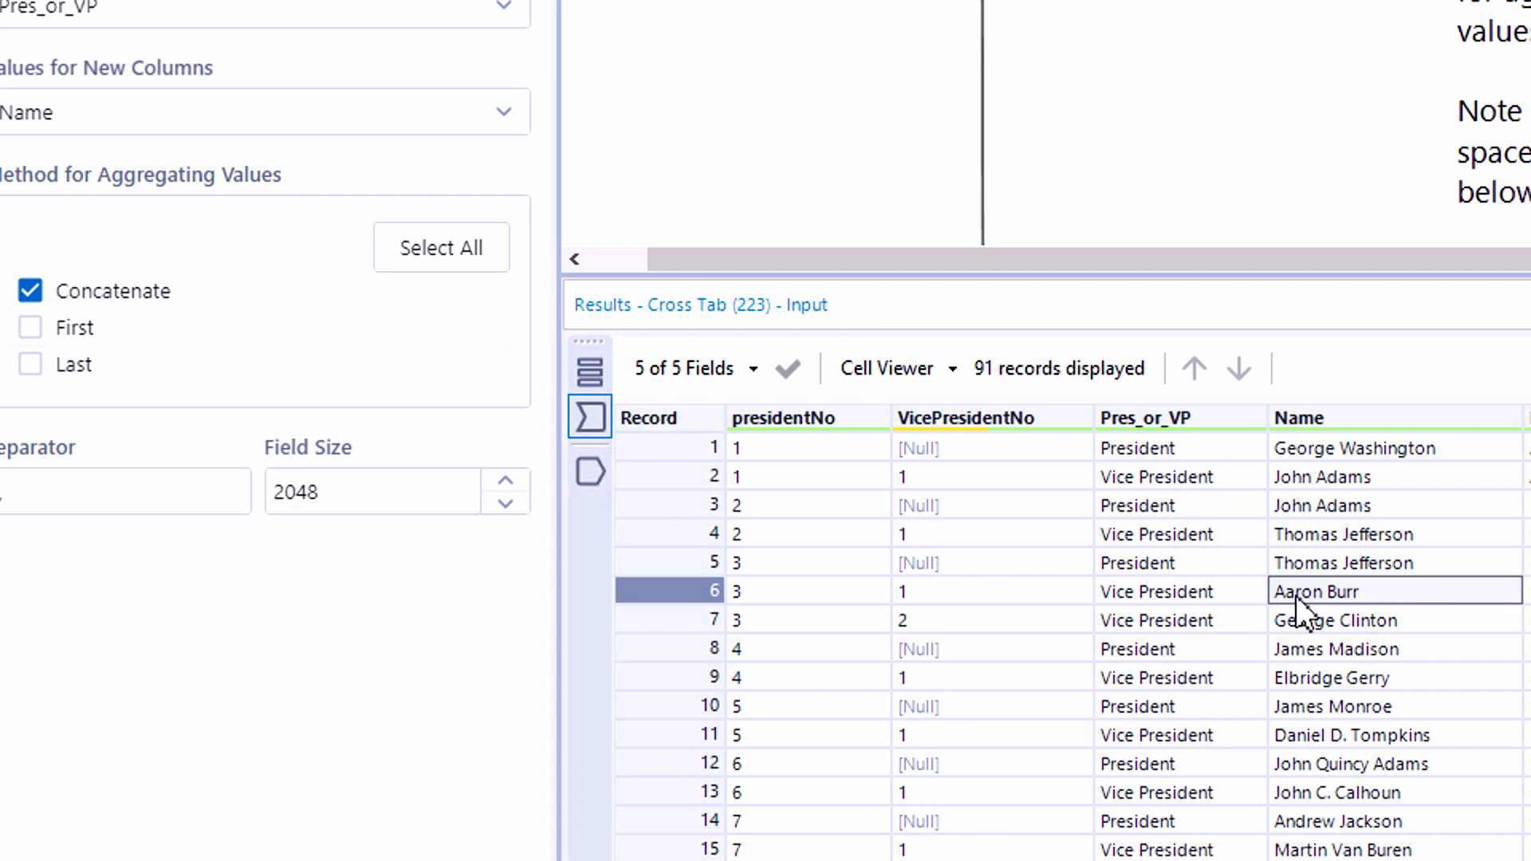
left_click_drag(1295, 596, 1256, 606)
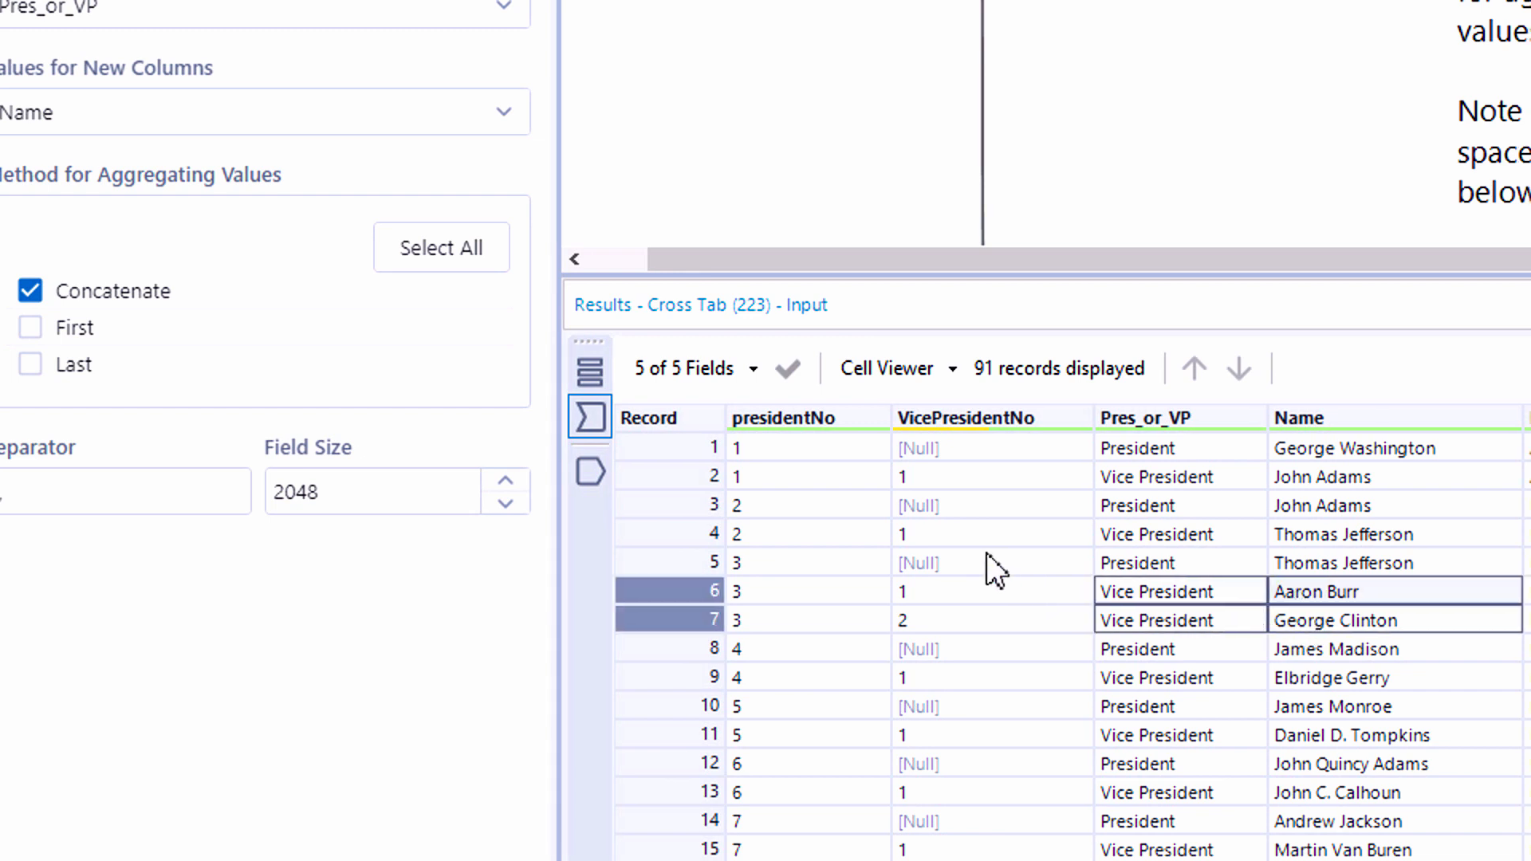
left_click(605, 476)
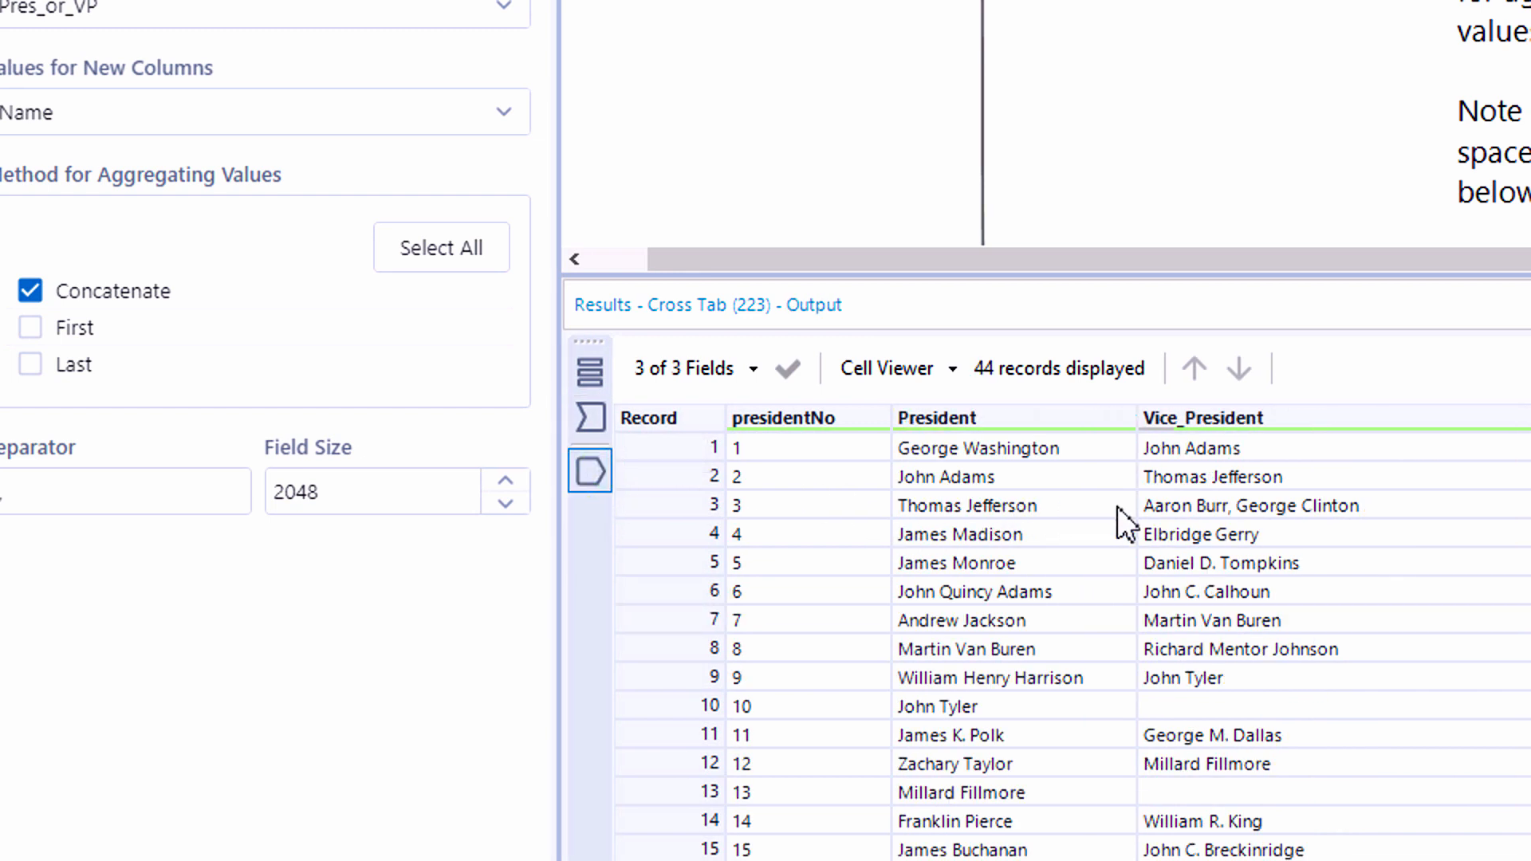
left_click(1146, 506)
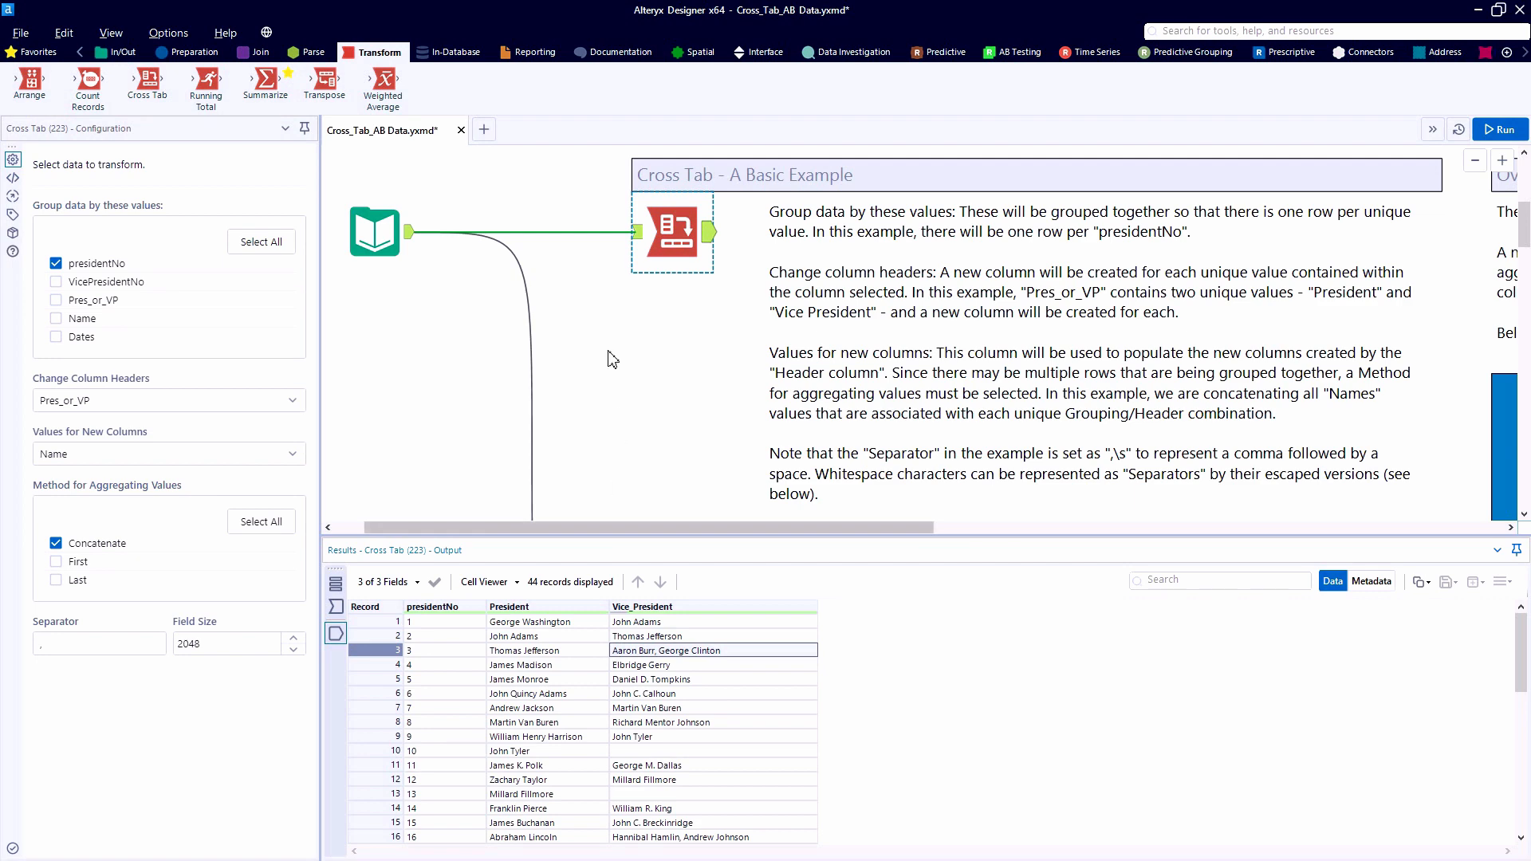
Add a Cross Tab tool connected to the Input Data tool in the Multiple Grouping columns example and display its incoming data
scroll(606, 351, "down", 10)
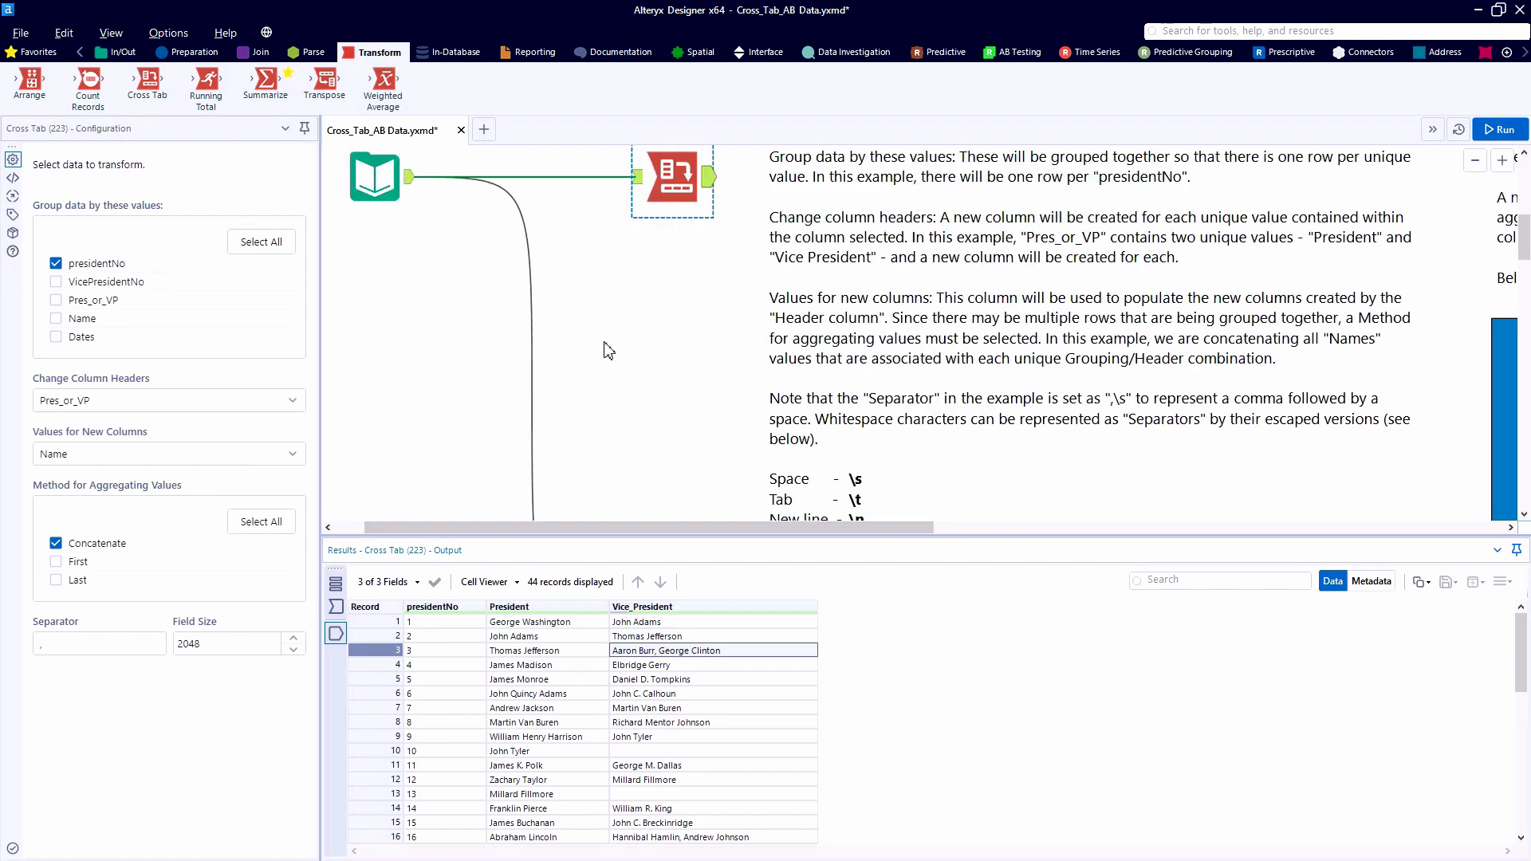
scroll(609, 351, "down", 3)
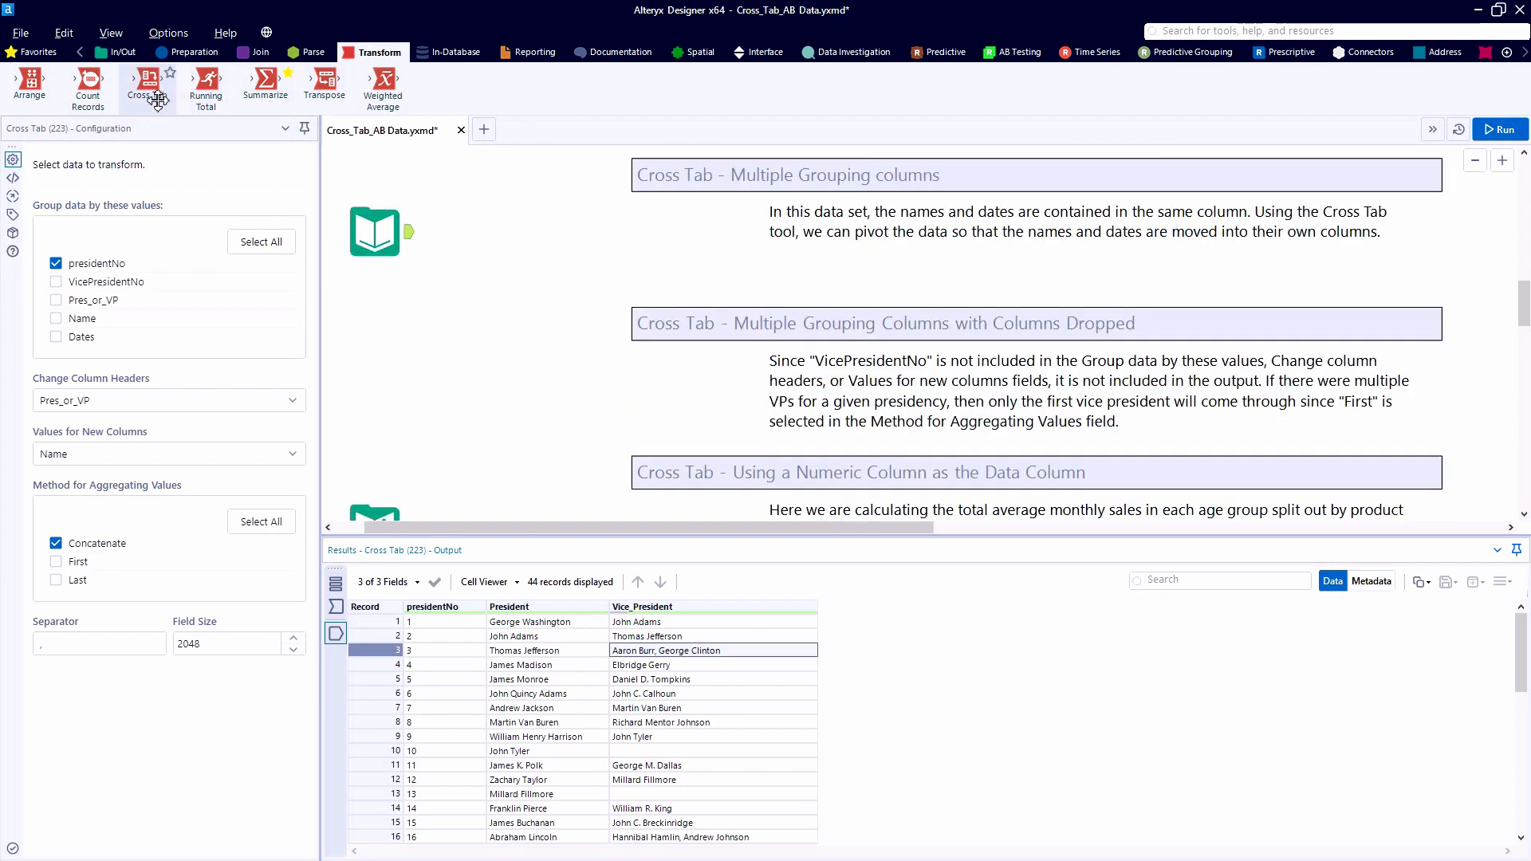
left_click_drag(147, 79, 606, 232)
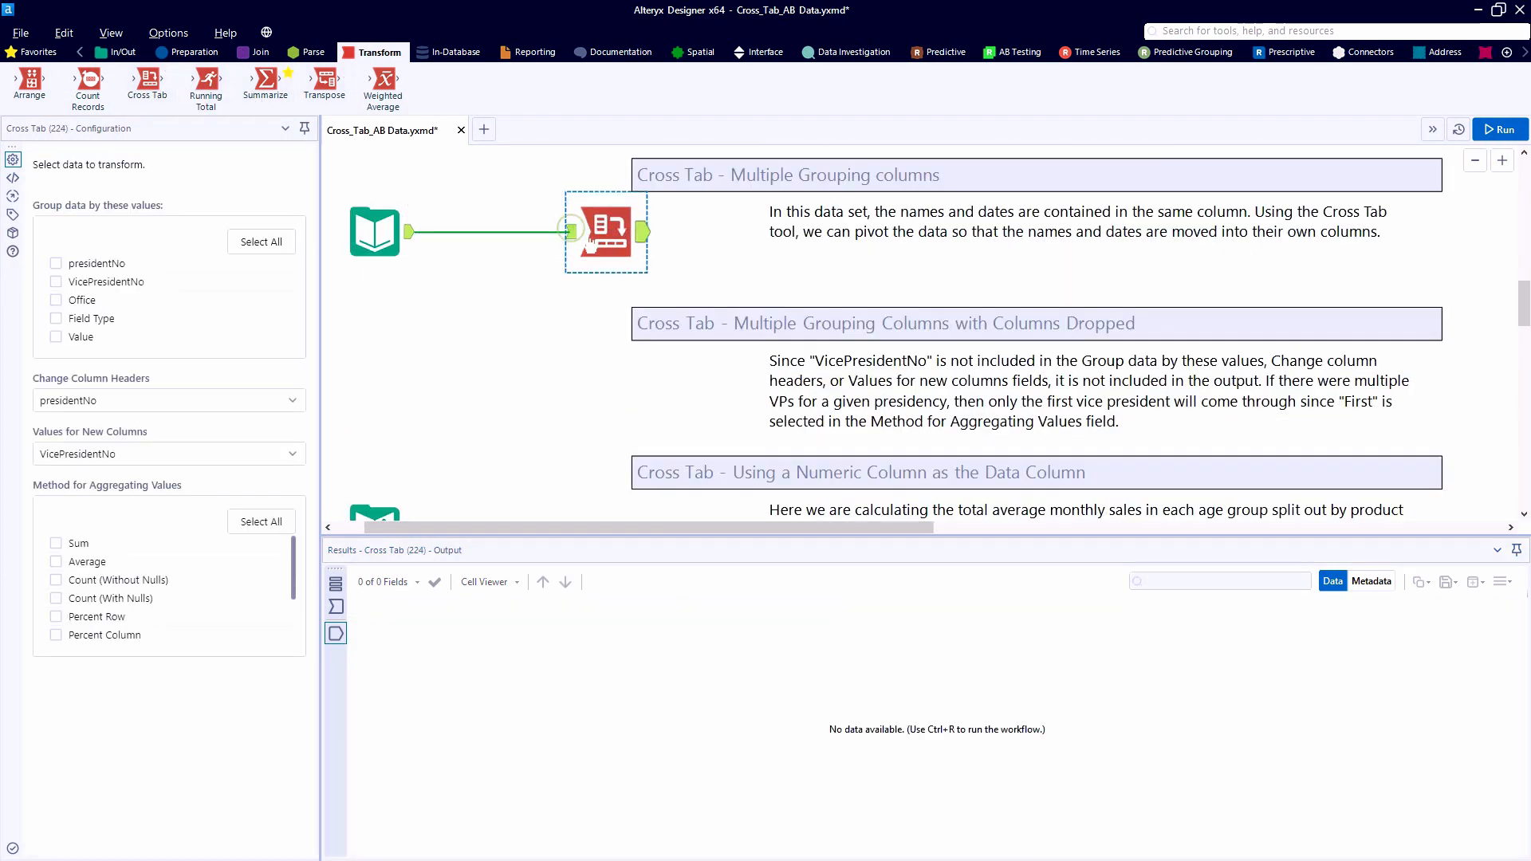
left_click(569, 232)
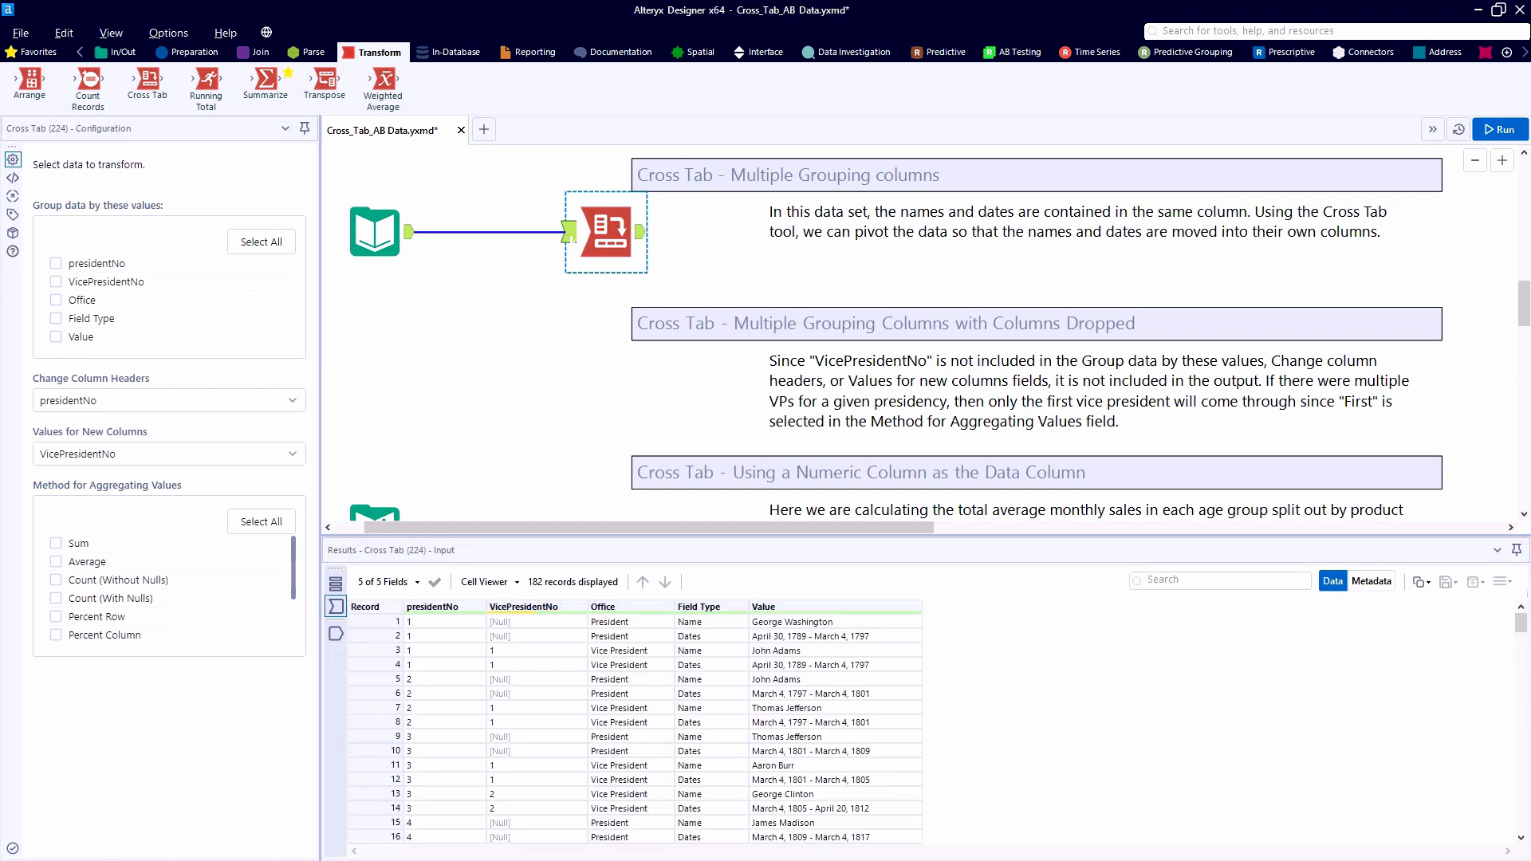
Group the data of the second Cross Tab by presidentNo, VicePresidentNo and Office
left_click(57, 264)
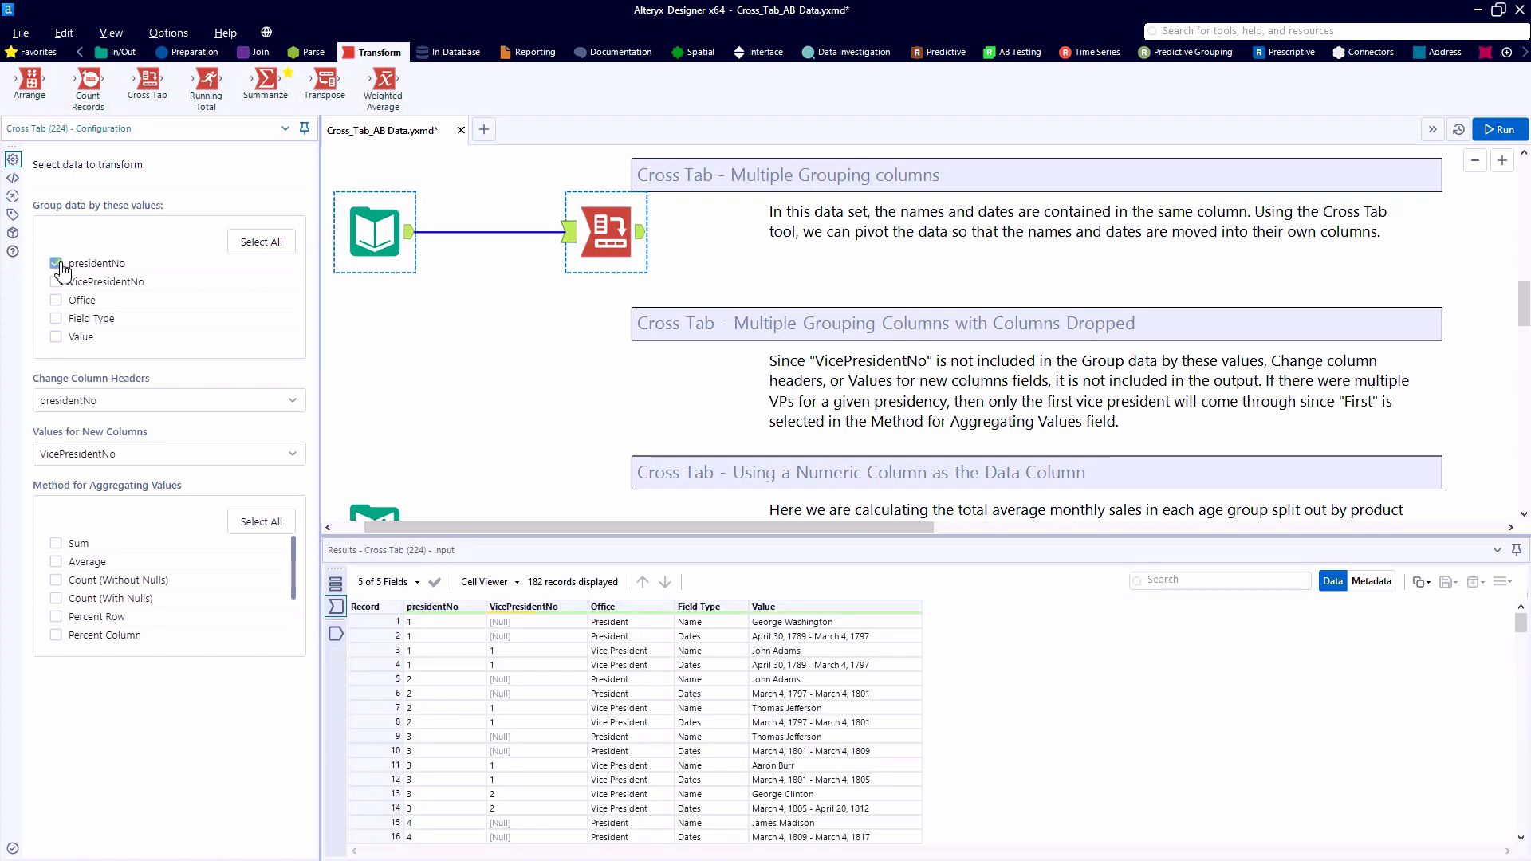
left_click(56, 282)
left_click(56, 300)
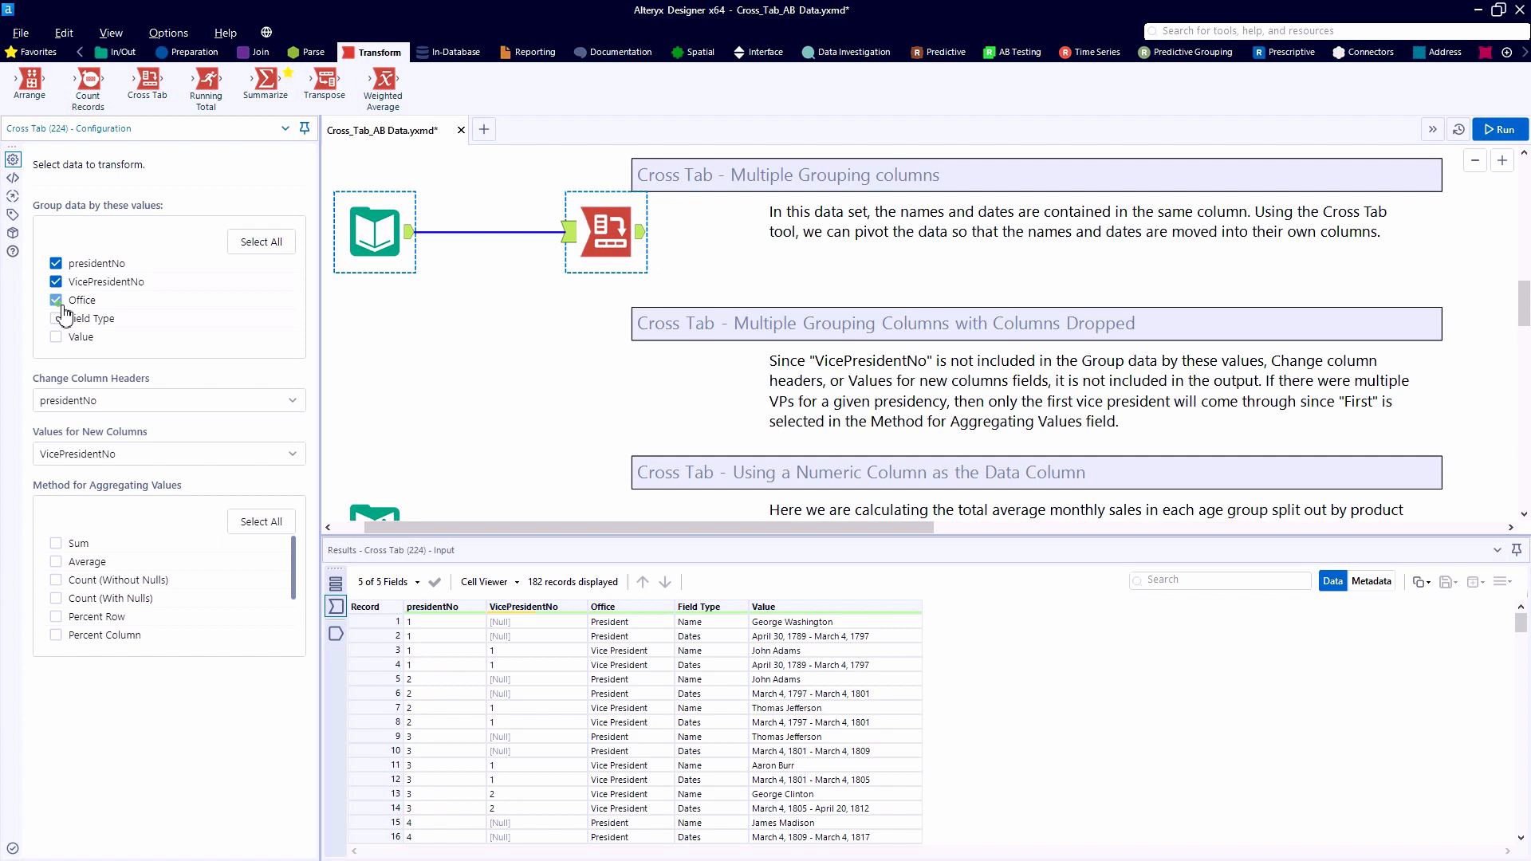
left_click(468, 626)
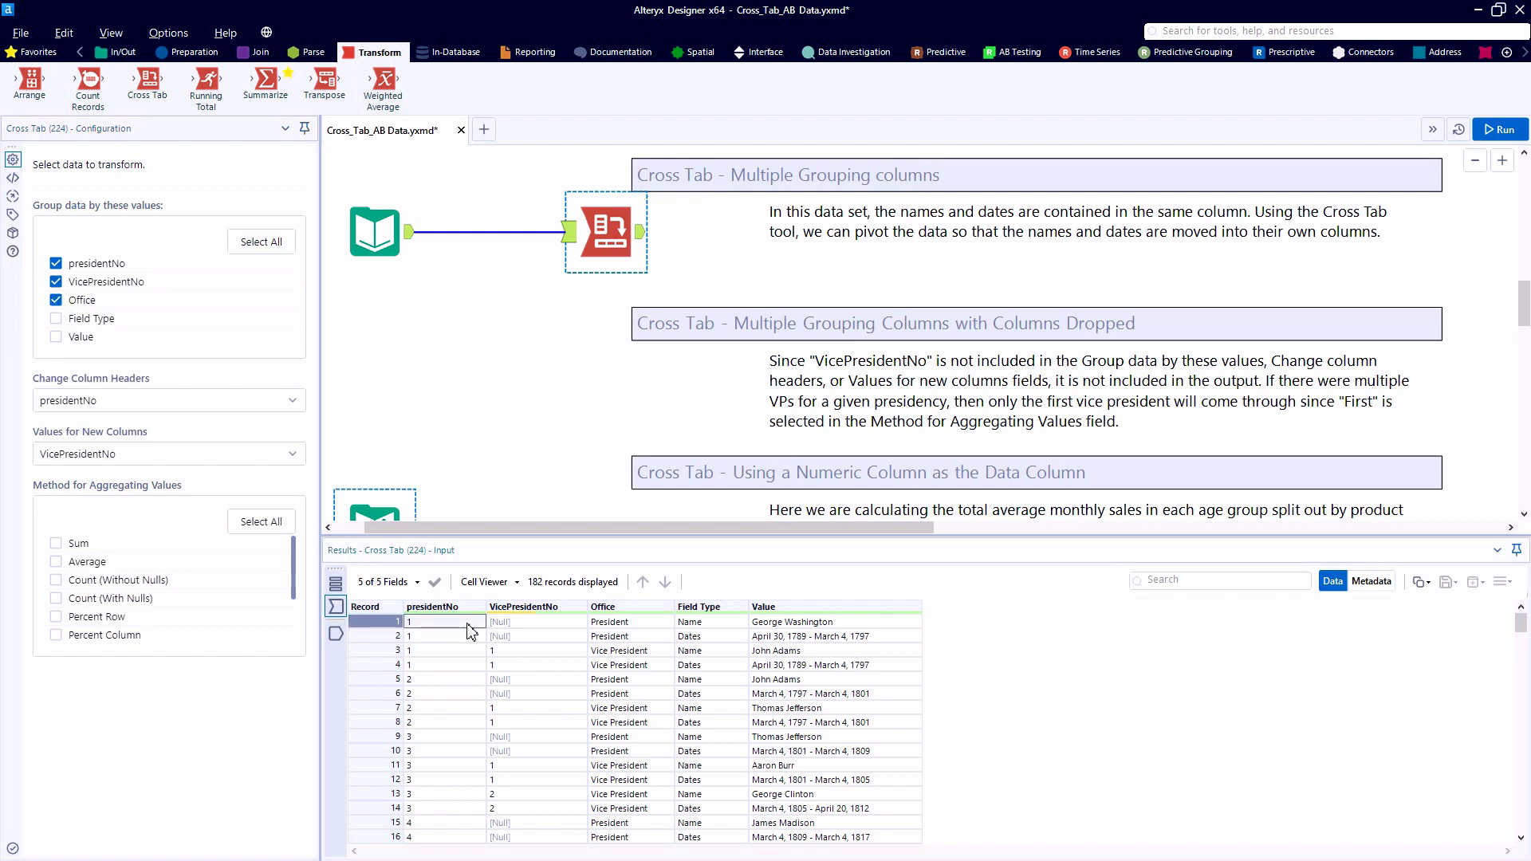
left_click_drag(471, 631, 424, 623)
Set the column headers of the second Cross Tab to Field Type and check that column's entries in the input data
left_click(217, 402)
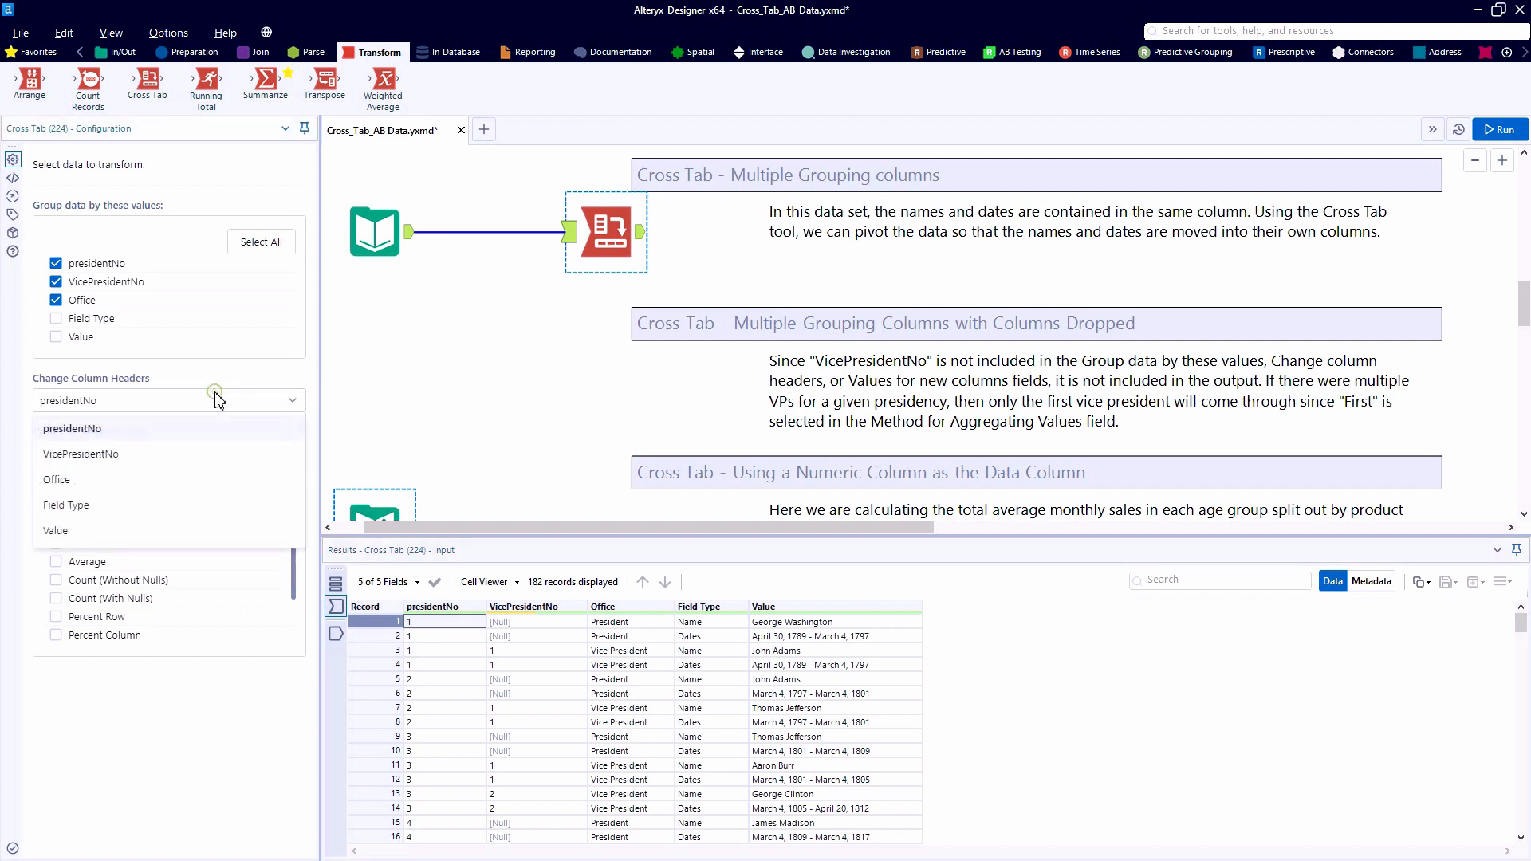
left_click(151, 510)
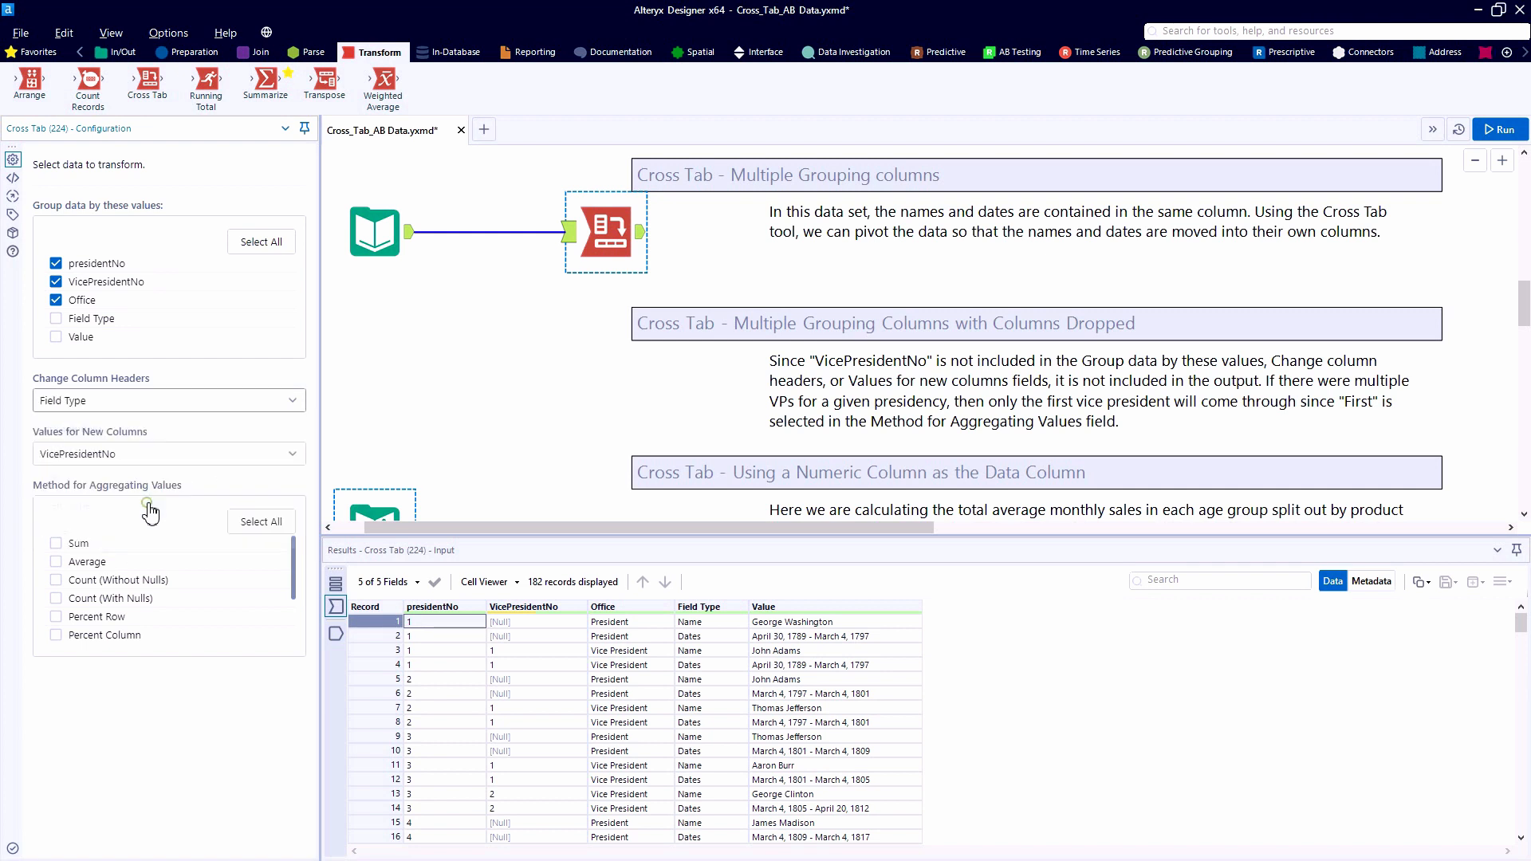
left_click(708, 622)
left_click(712, 636)
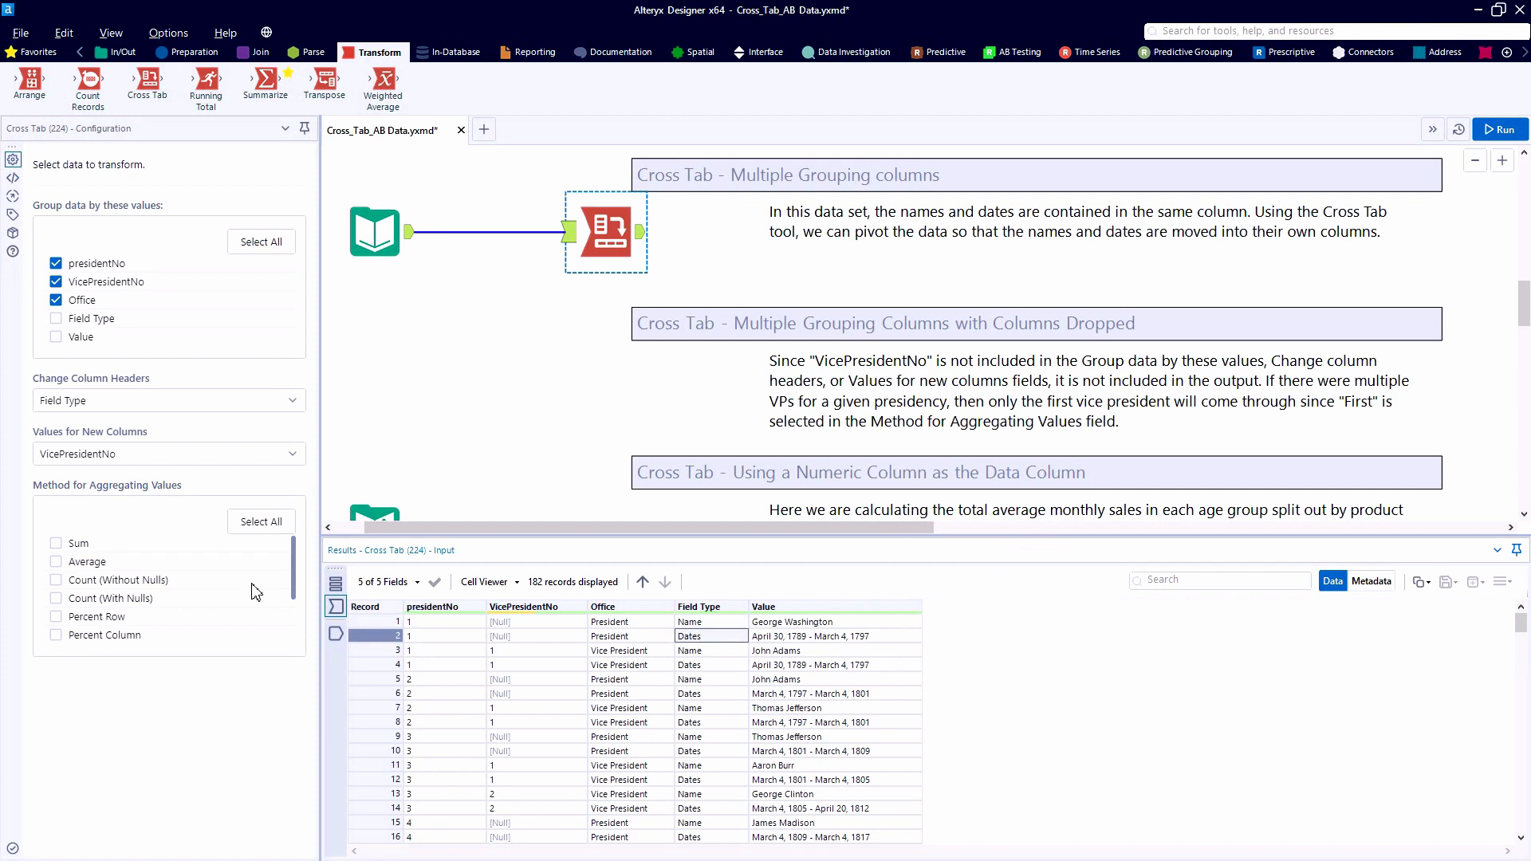
Fill the new columns of the second Cross Tab from Value with First as the aggregation method, and run the workflow
left_click(78, 455)
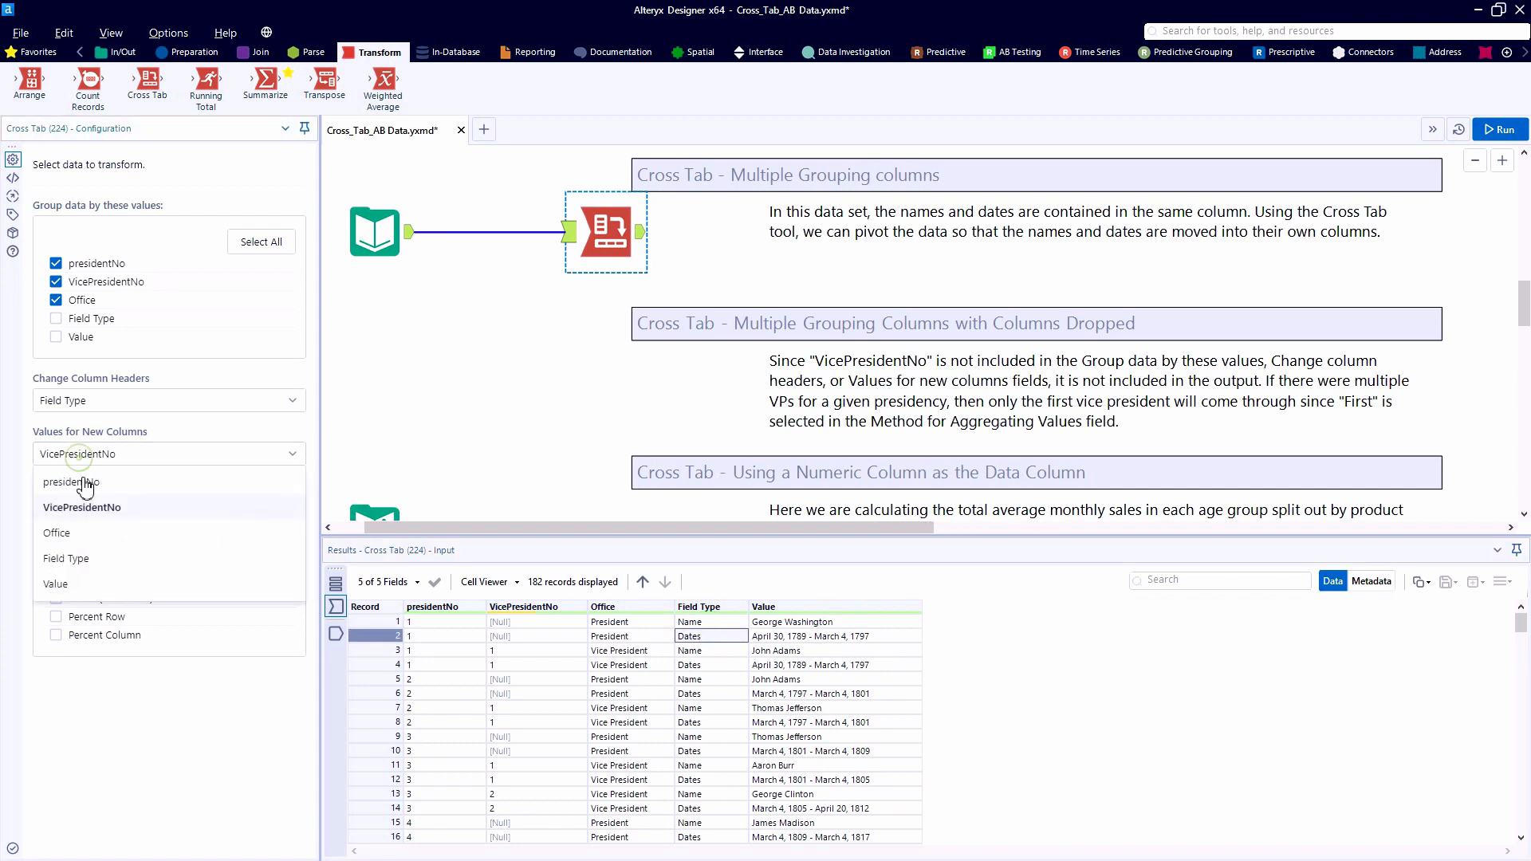
left_click(68, 593)
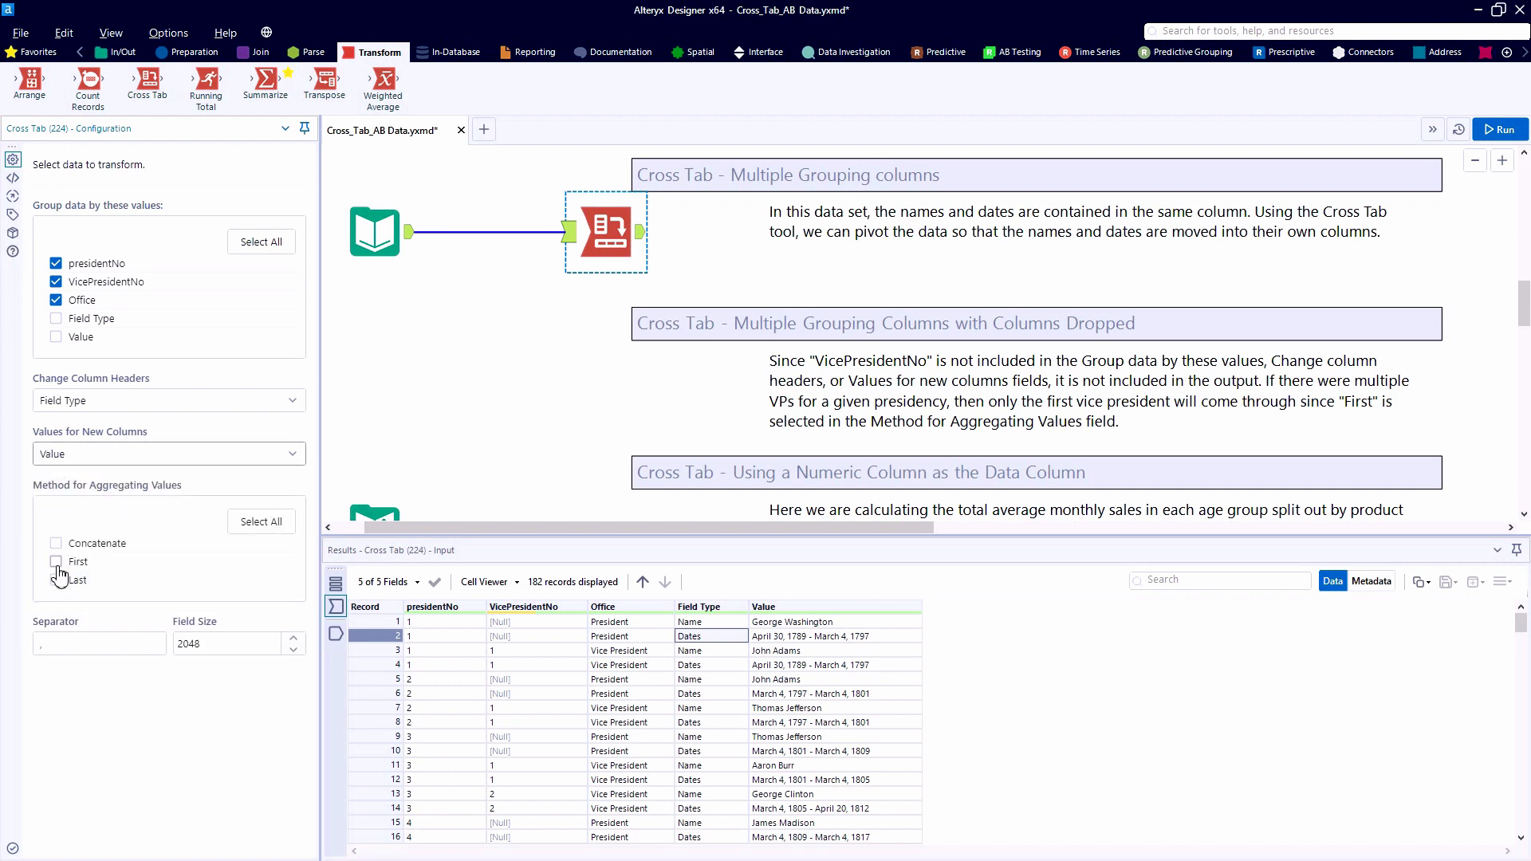
left_click(56, 562)
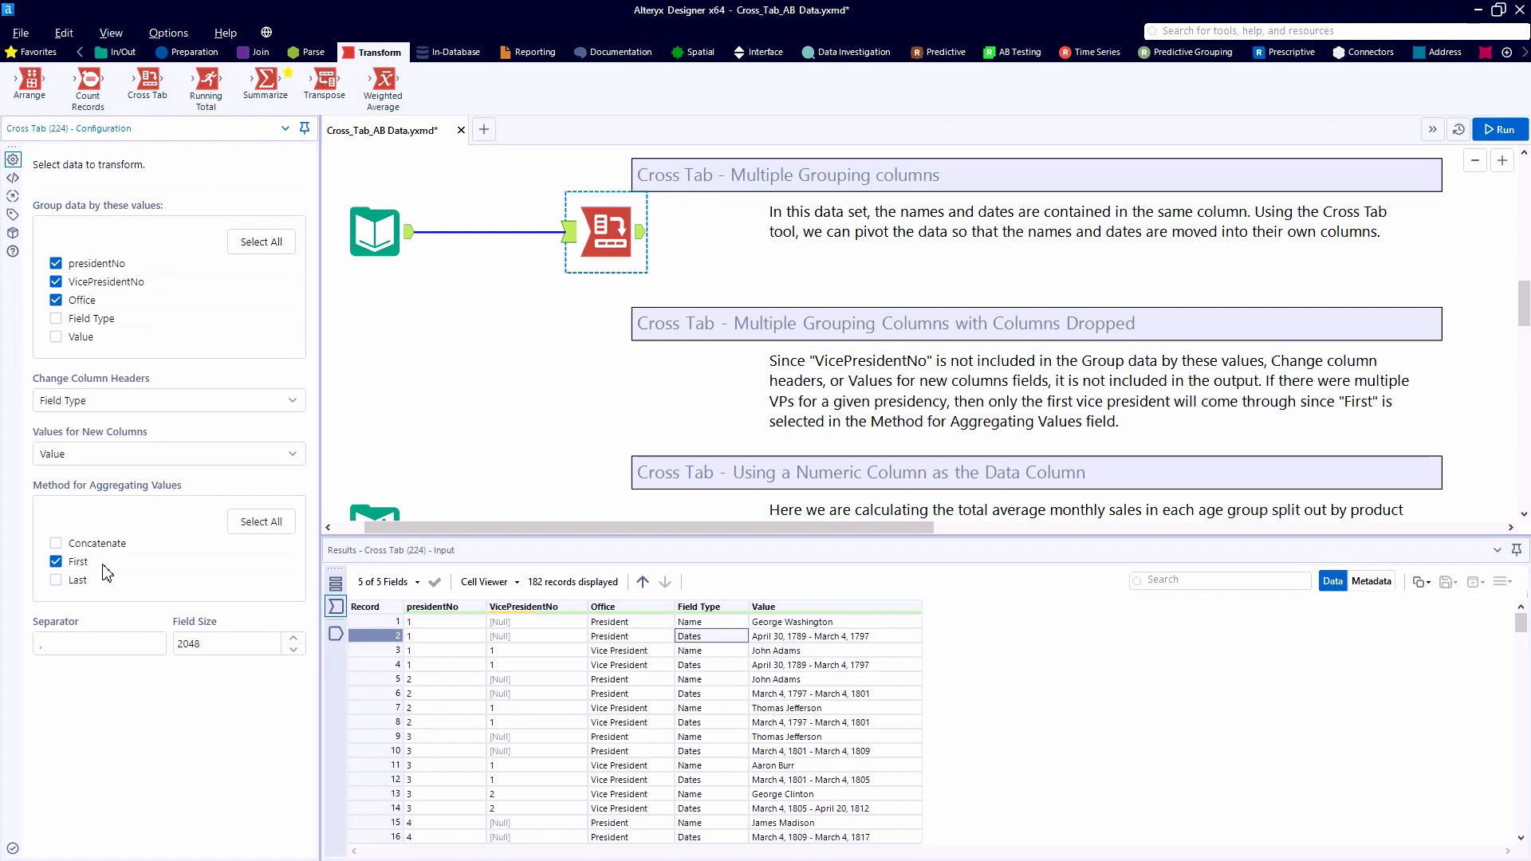
key("ctrl+r")
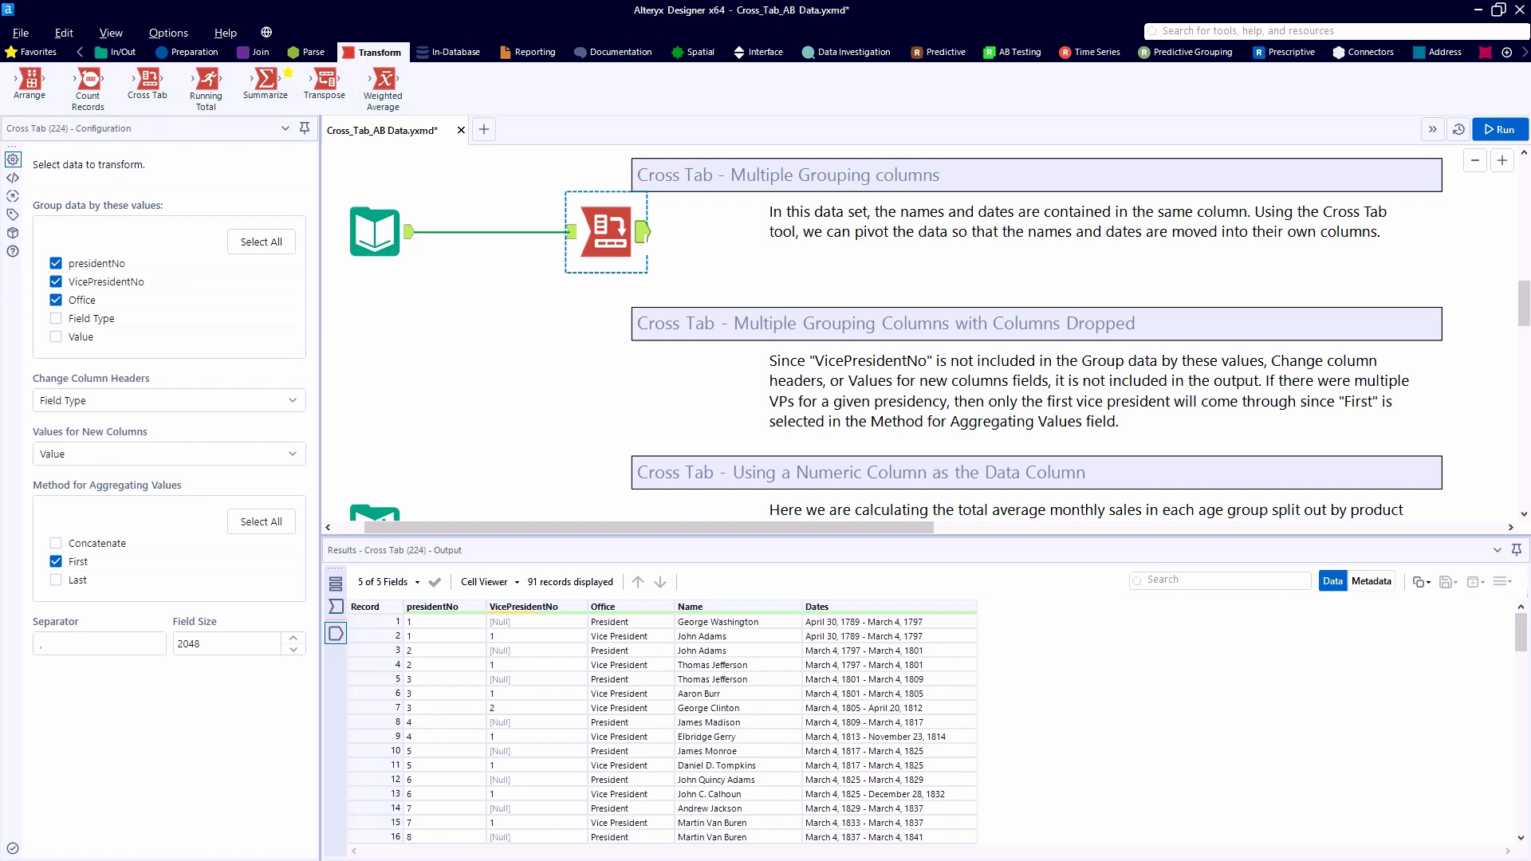
Place a copy of the Cross Tab in the Columns Dropped example, connected to the same input, and run it grouped only by presidentNo
key("ctrl+v")
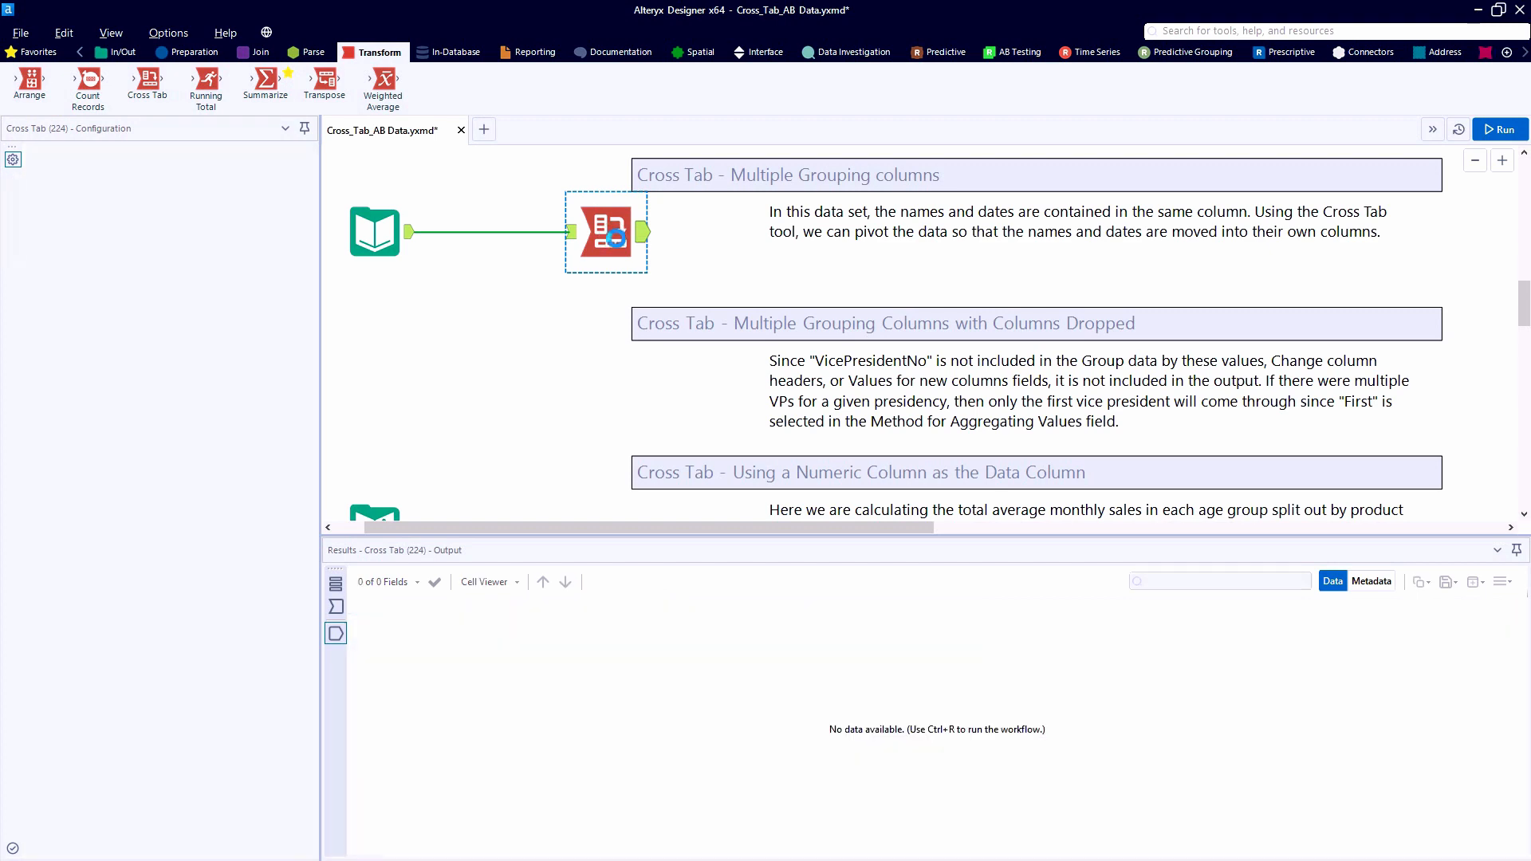
left_click_drag(651, 283, 563, 337)
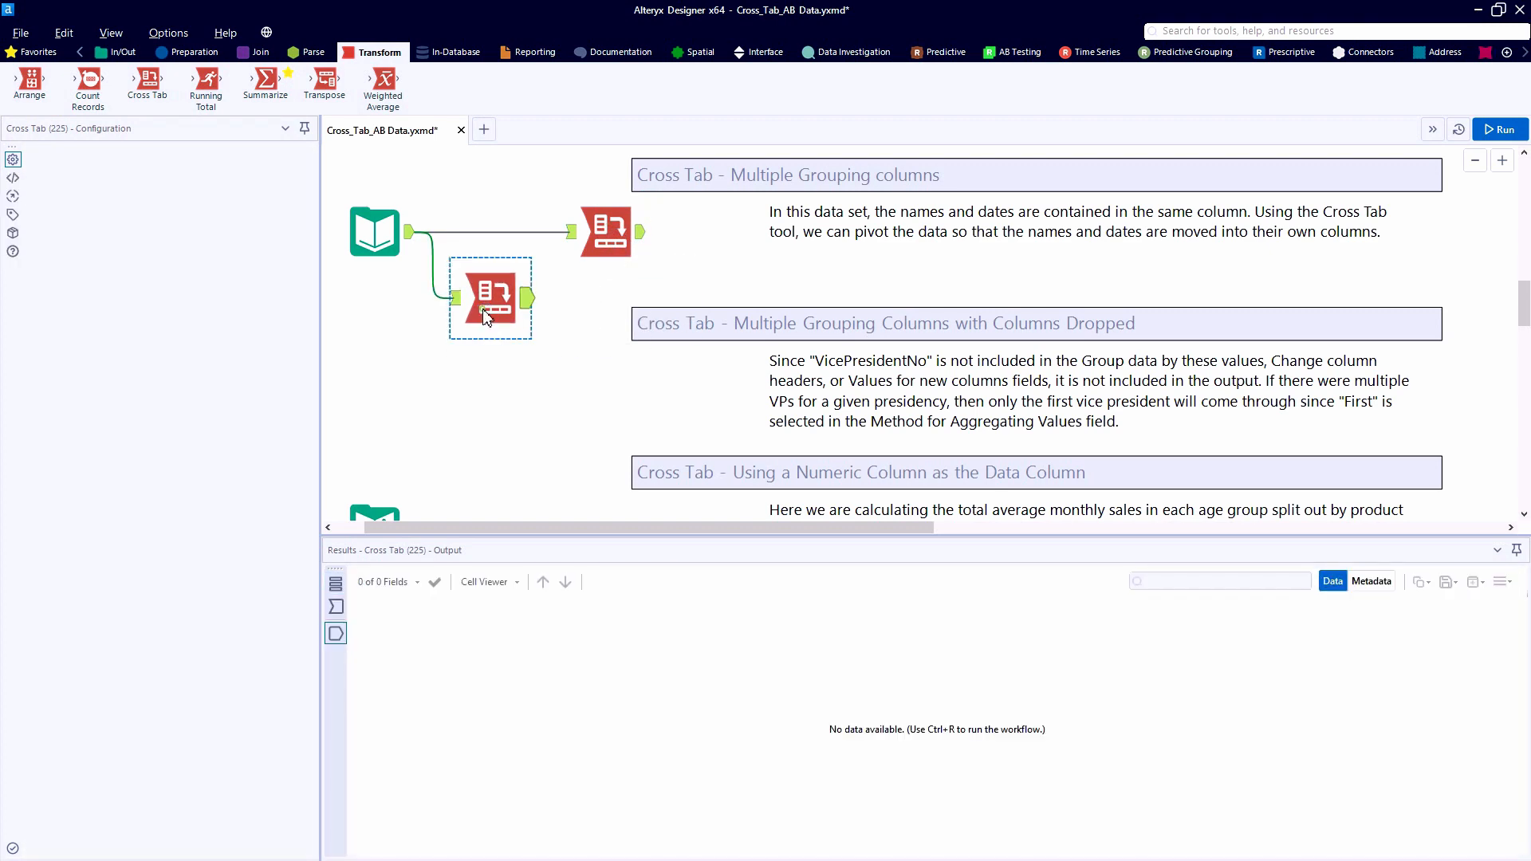
left_click_drag(485, 311, 602, 389)
left_click(570, 386)
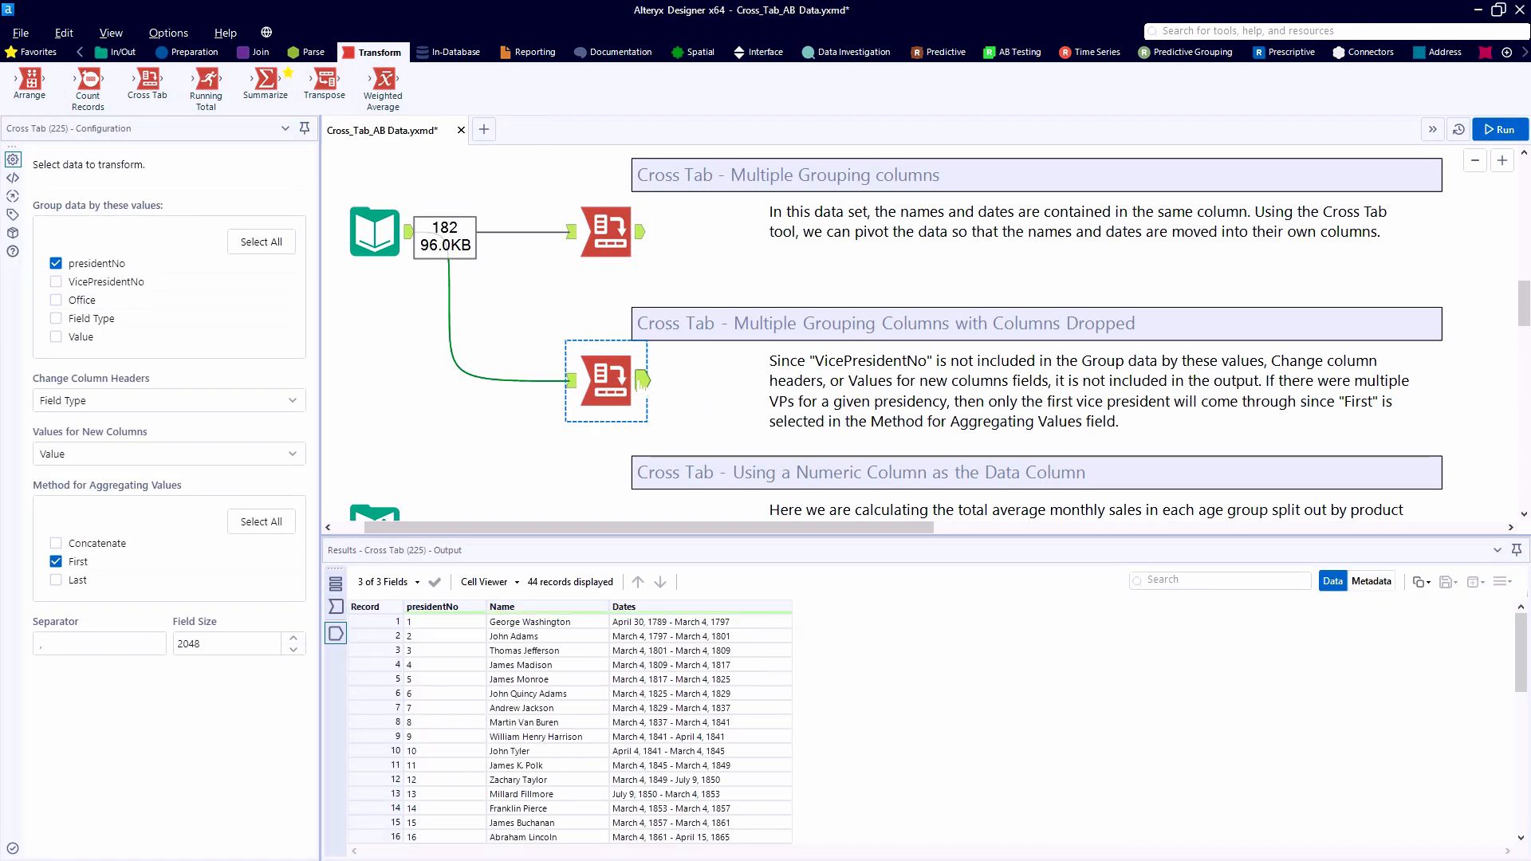
Compare the copied Cross Tab's input and output records for presidentNo 1 and 2 to see how First picks the values
left_click(72, 562)
left_click(336, 606)
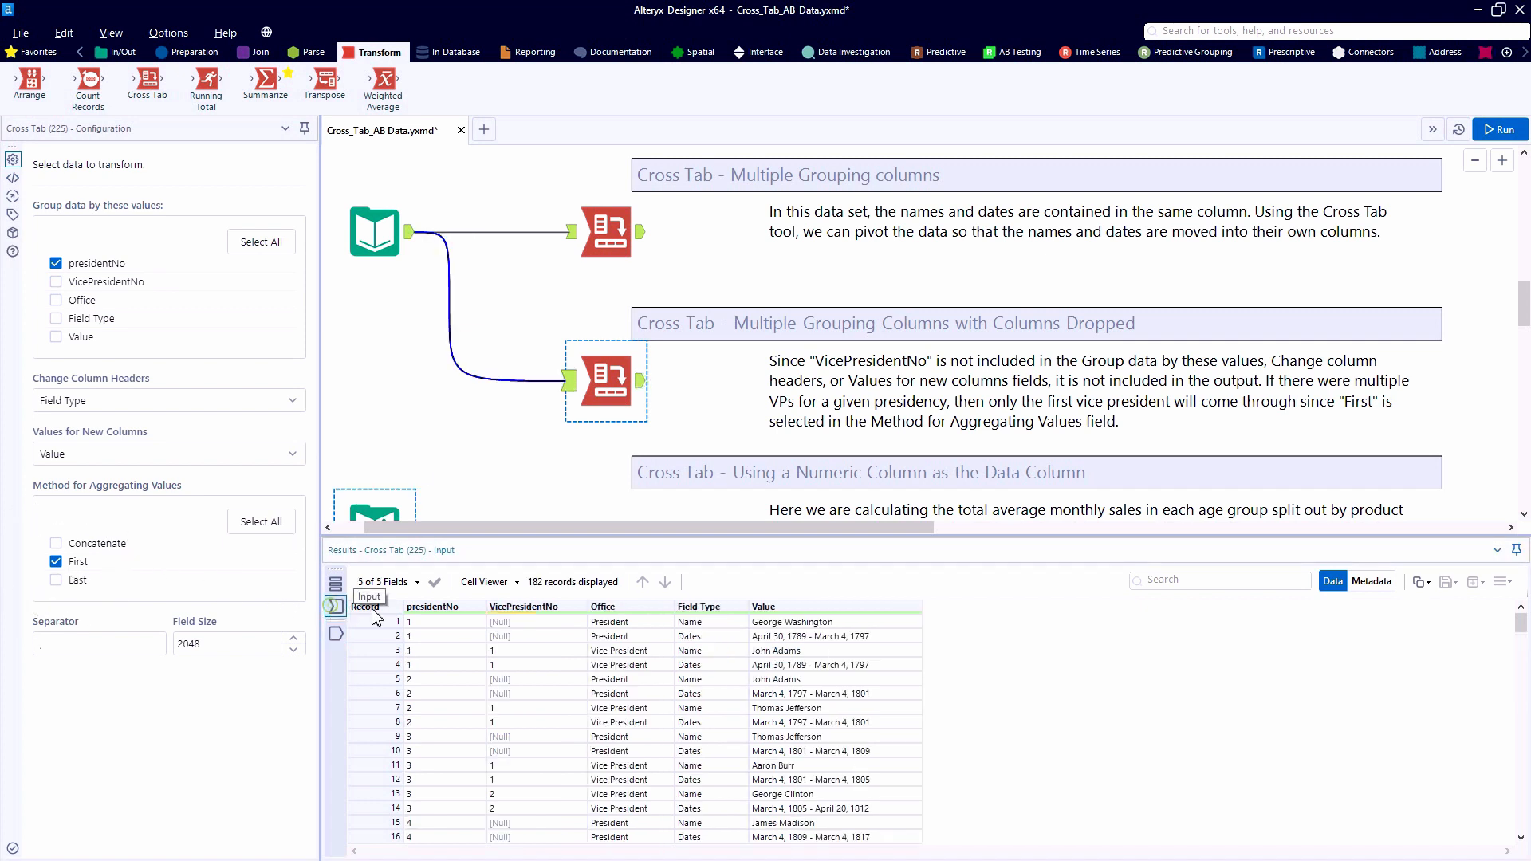
left_click(437, 623)
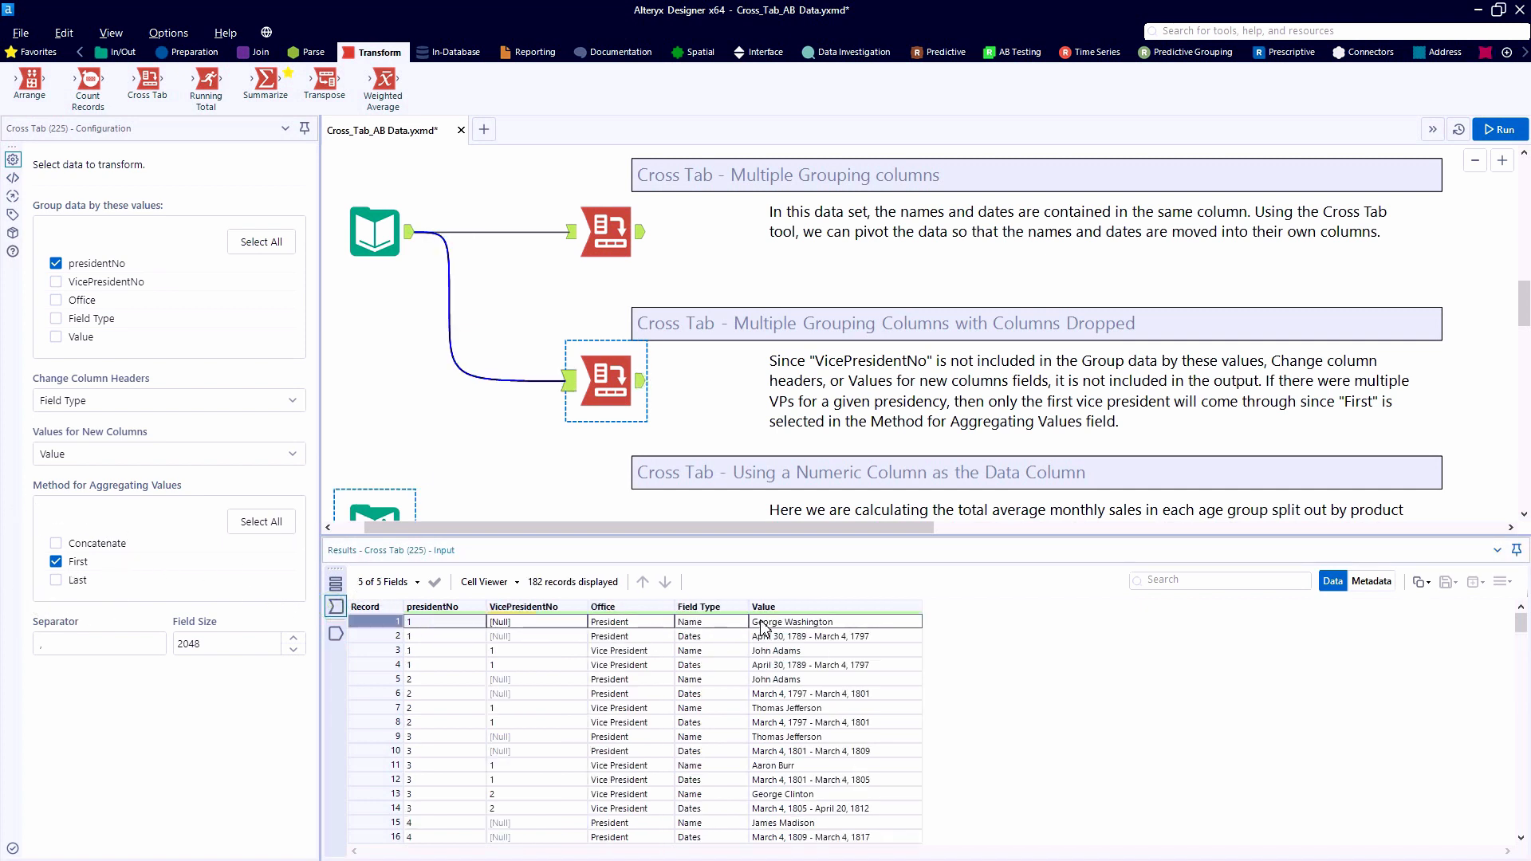
left_click(469, 680)
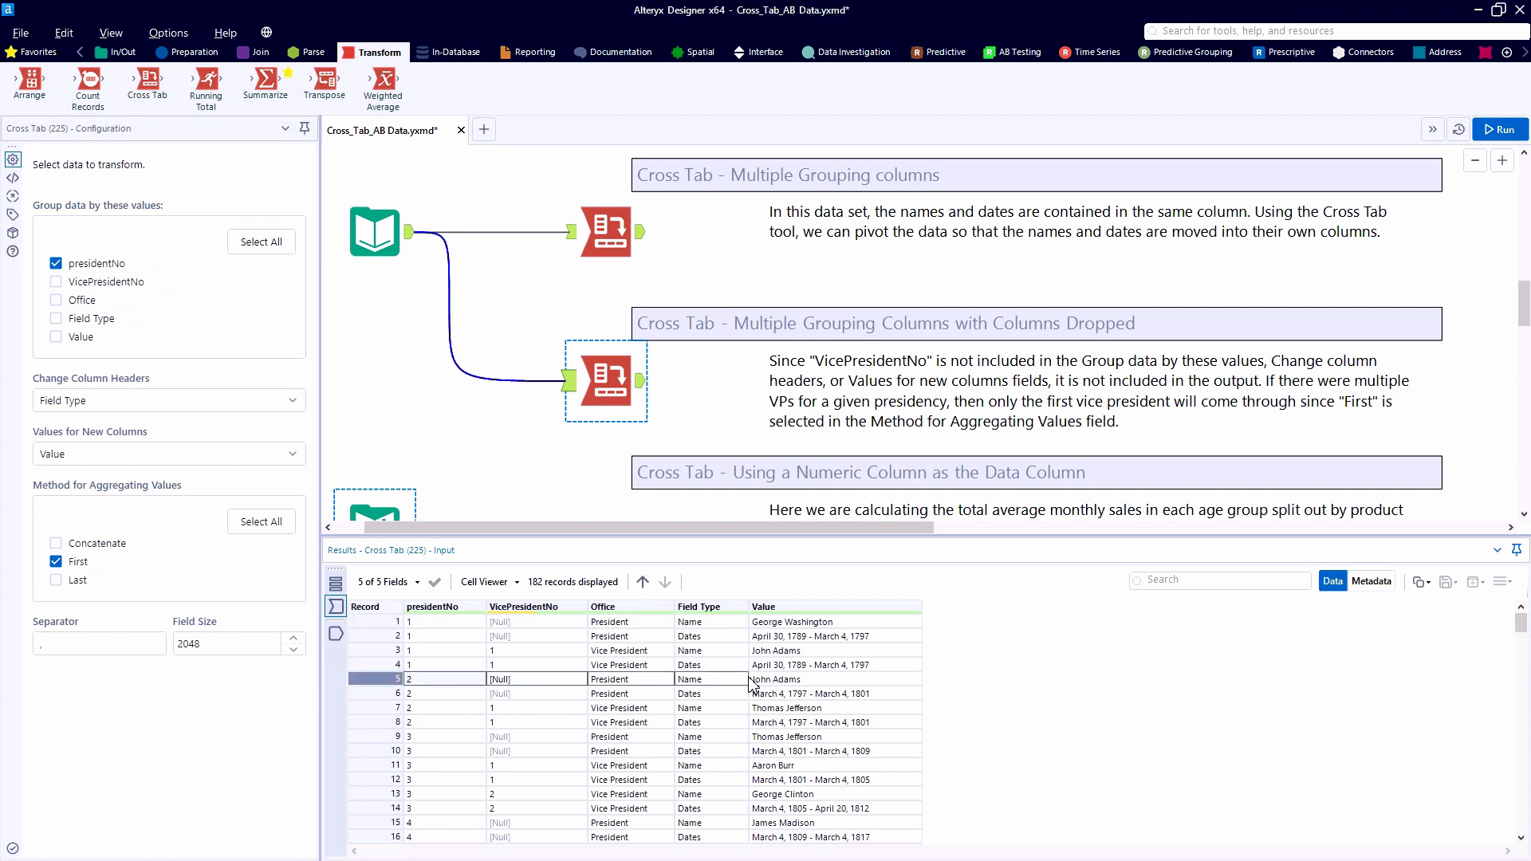
left_click(335, 636)
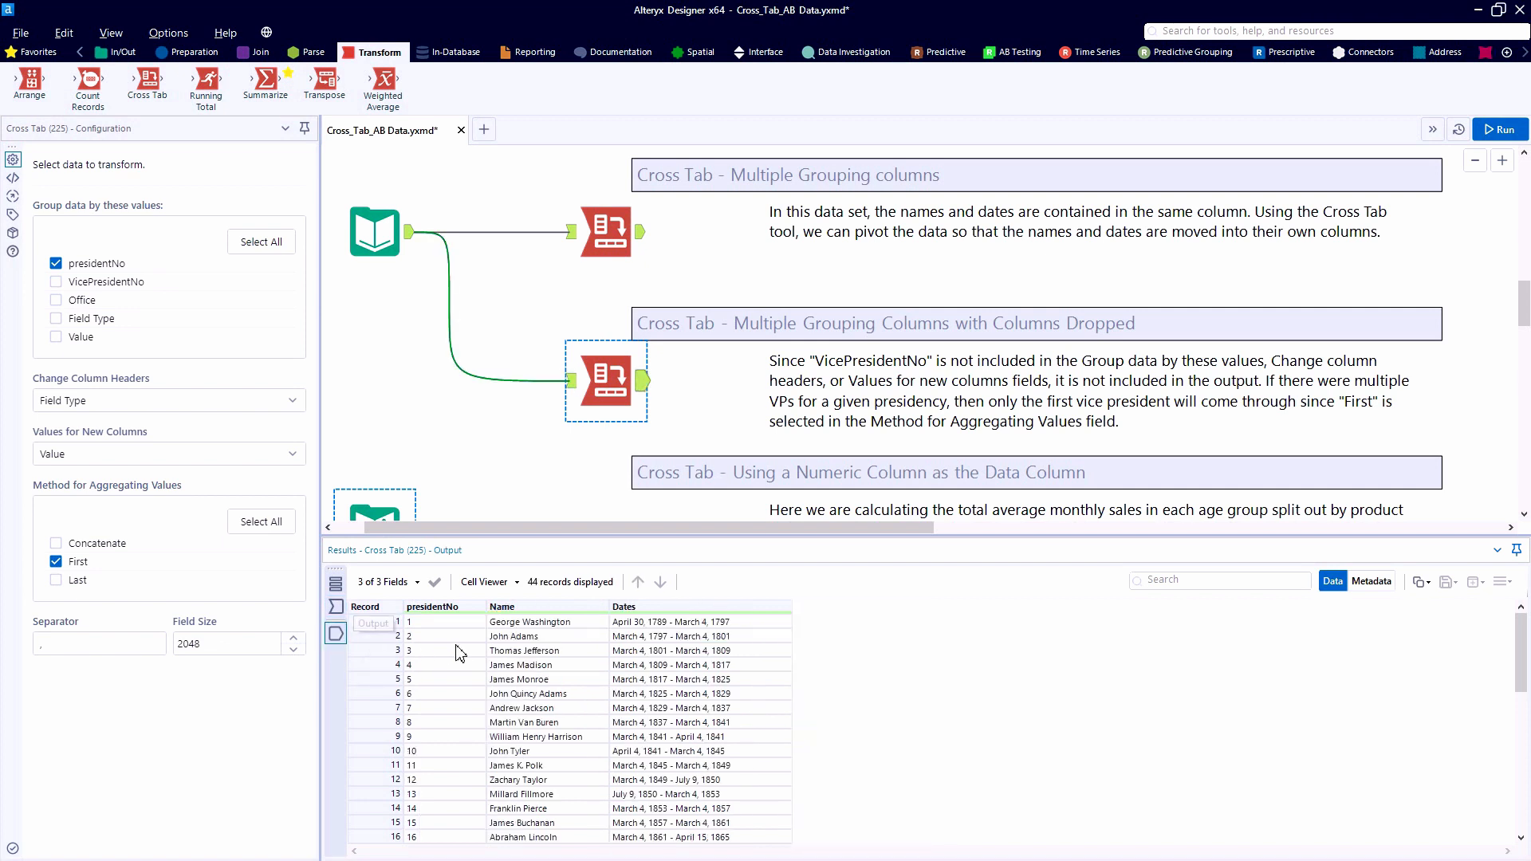
left_click(541, 622)
left_click(541, 635)
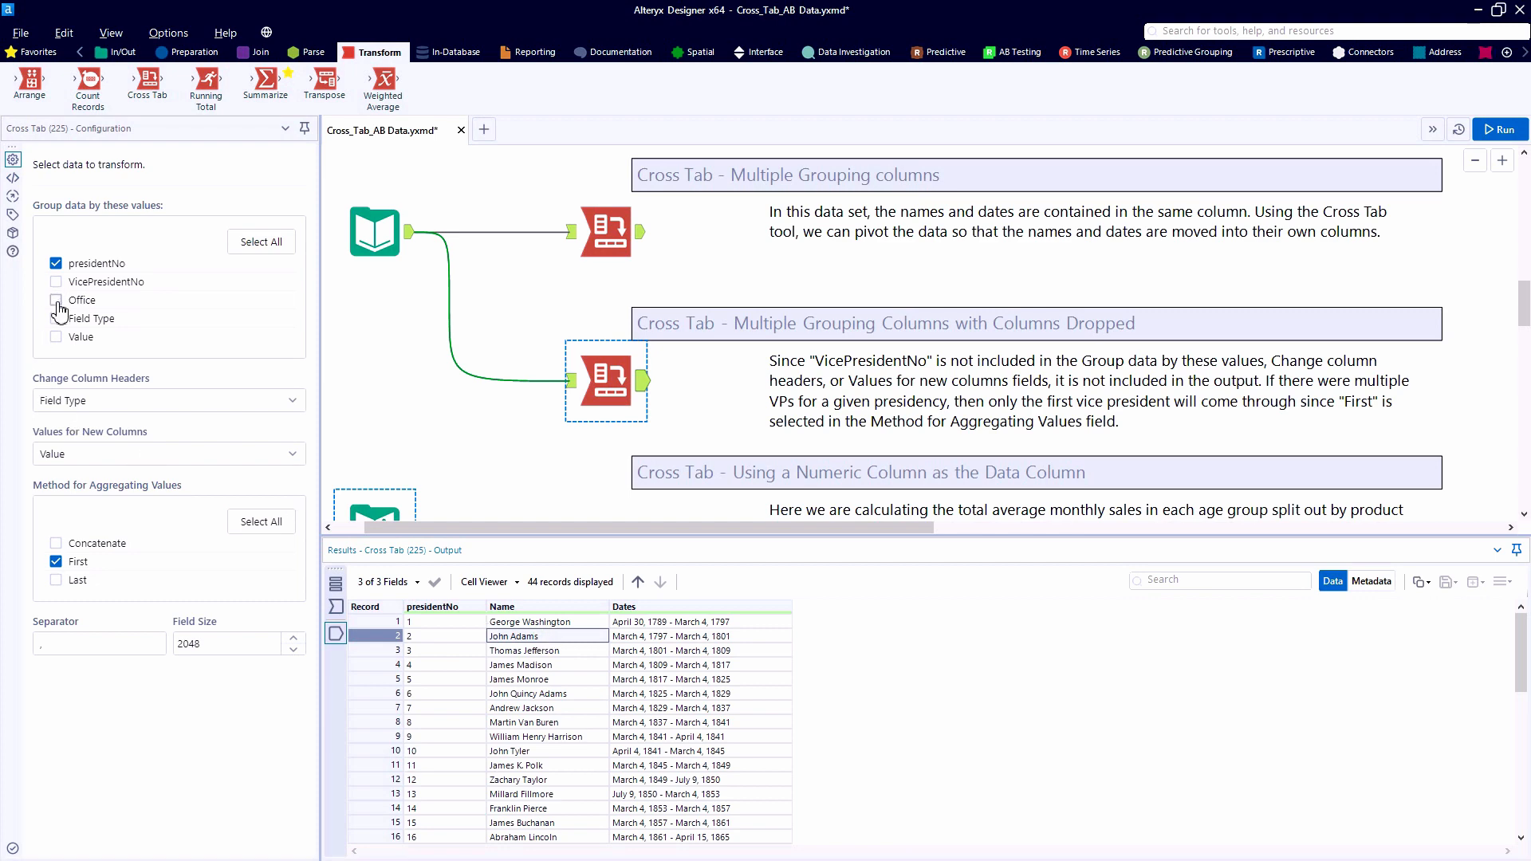
Add Office to the grouping fields of the copied Cross Tab and run the workflow
key("ctrl+r")
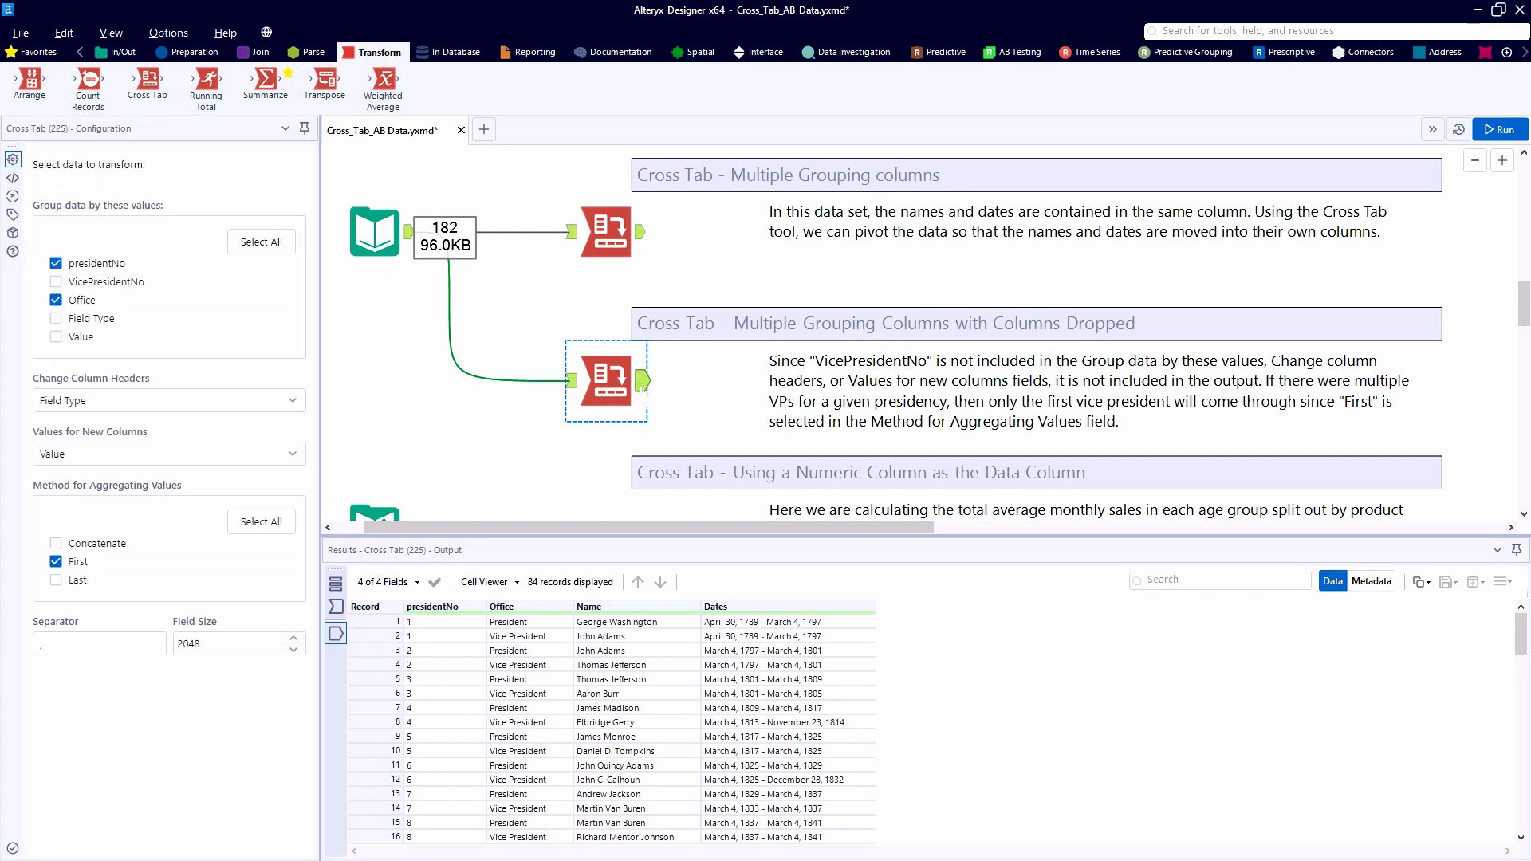
Add a Cross Tab tool connected to the input of the Numeric Column example and display its incoming data
scroll(641, 387, "down", 1)
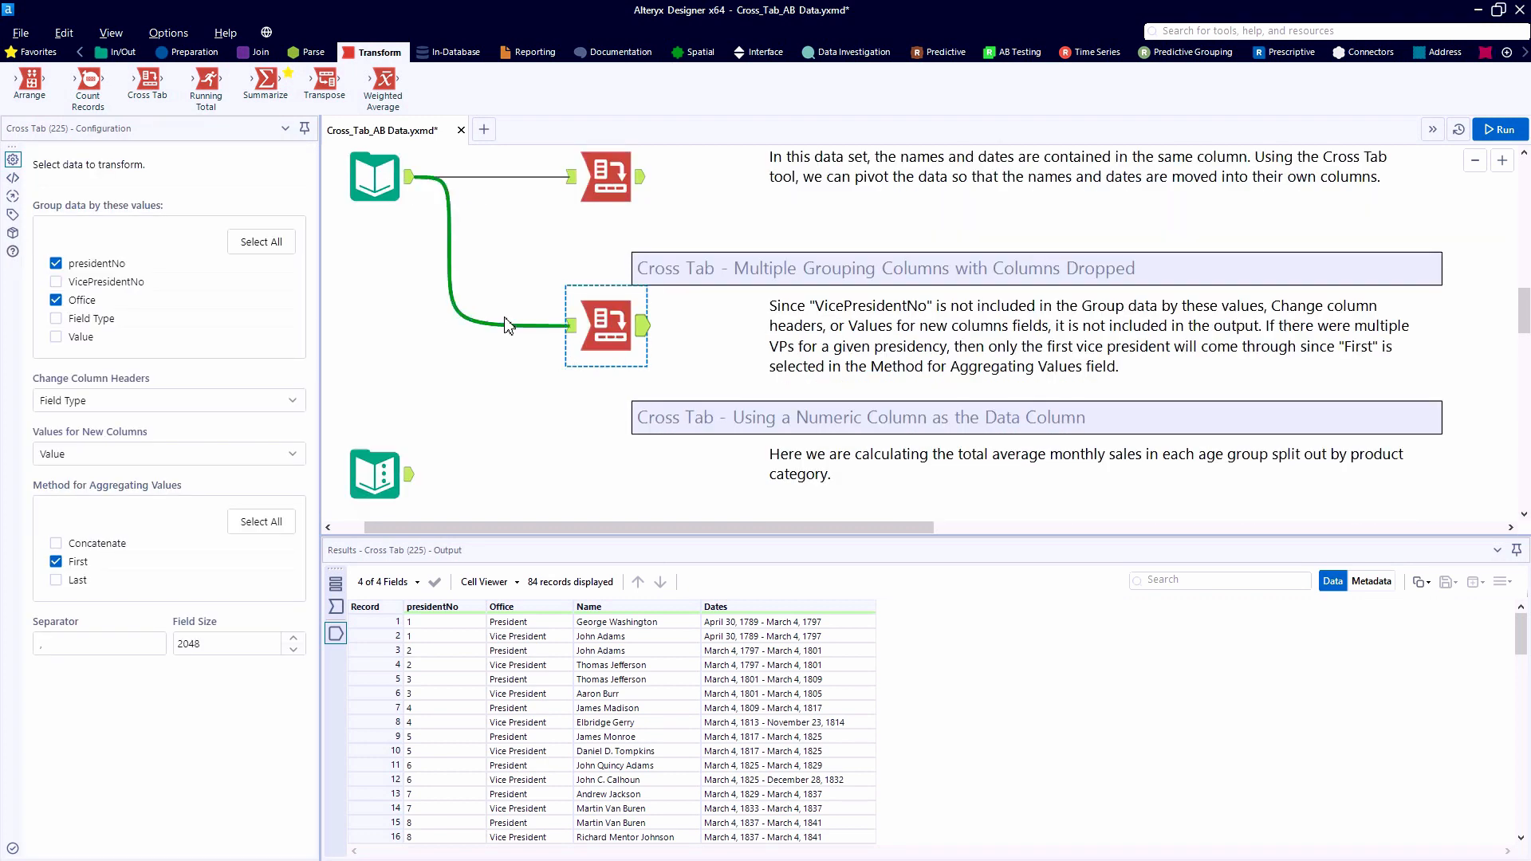
left_click_drag(147, 80, 598, 479)
left_click(573, 477)
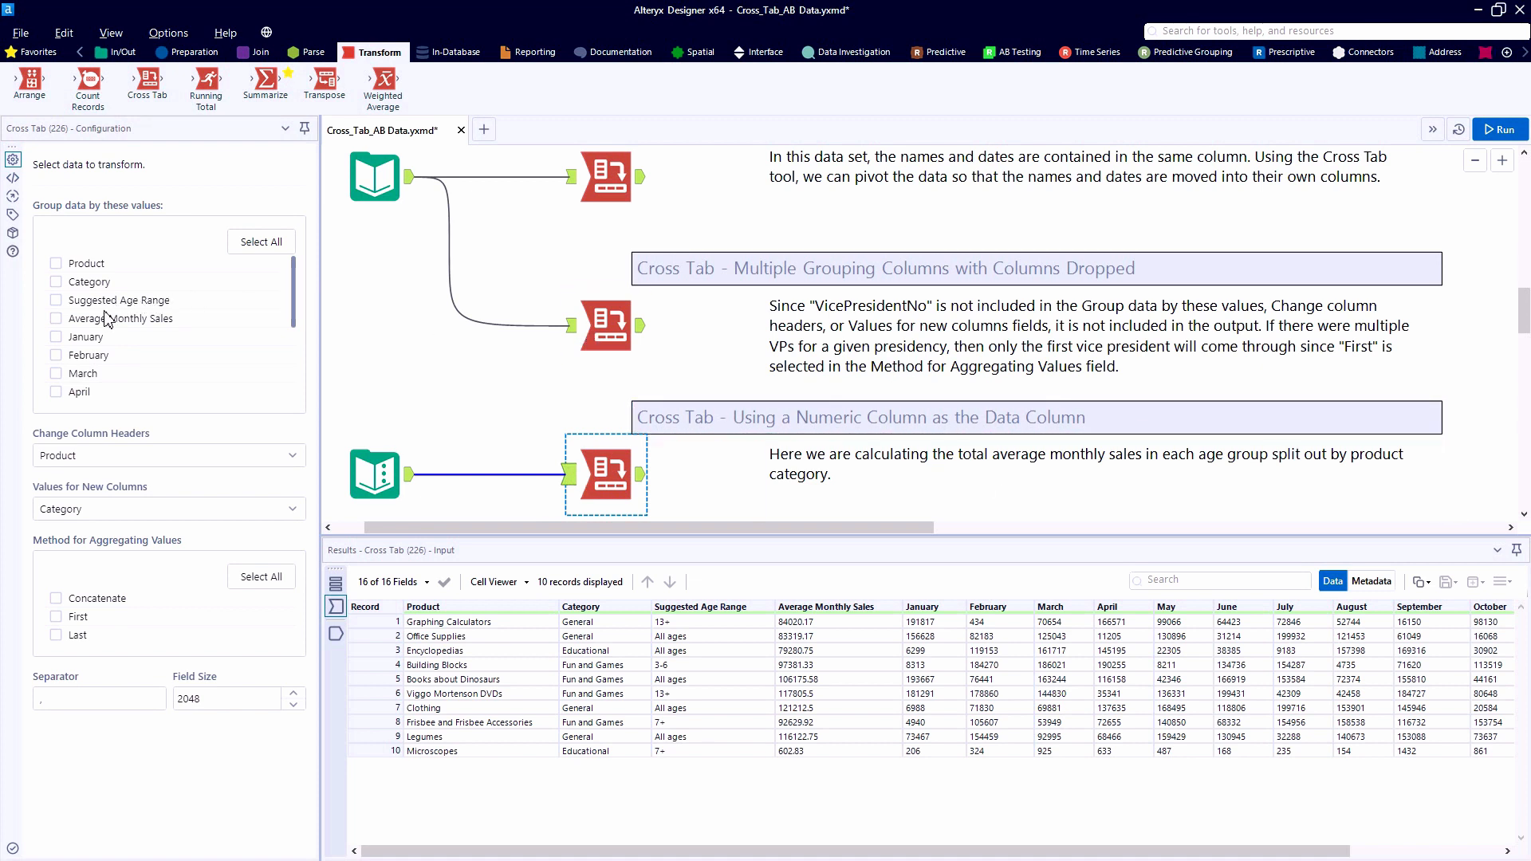
Group this Cross Tab by Suggested Age Range, with Category as the column headers and Average Monthly Sales as the new column values
left_click(58, 301)
mouse_move(674, 623)
left_mouse_down()
mouse_move(699, 730)
mouse_move(674, 623)
left_mouse_up()
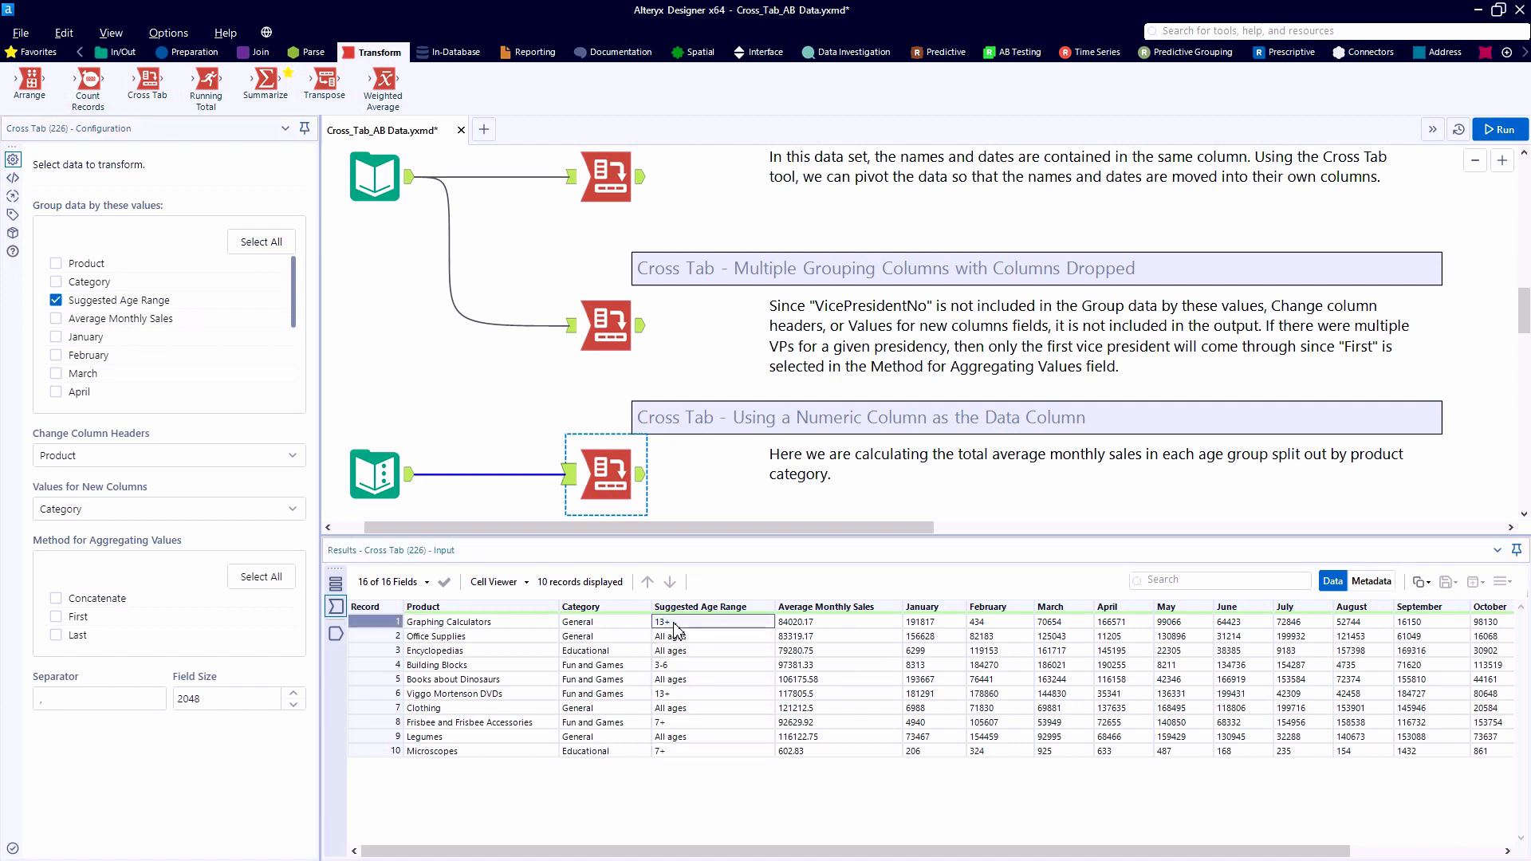
left_click(280, 461)
left_click(204, 510)
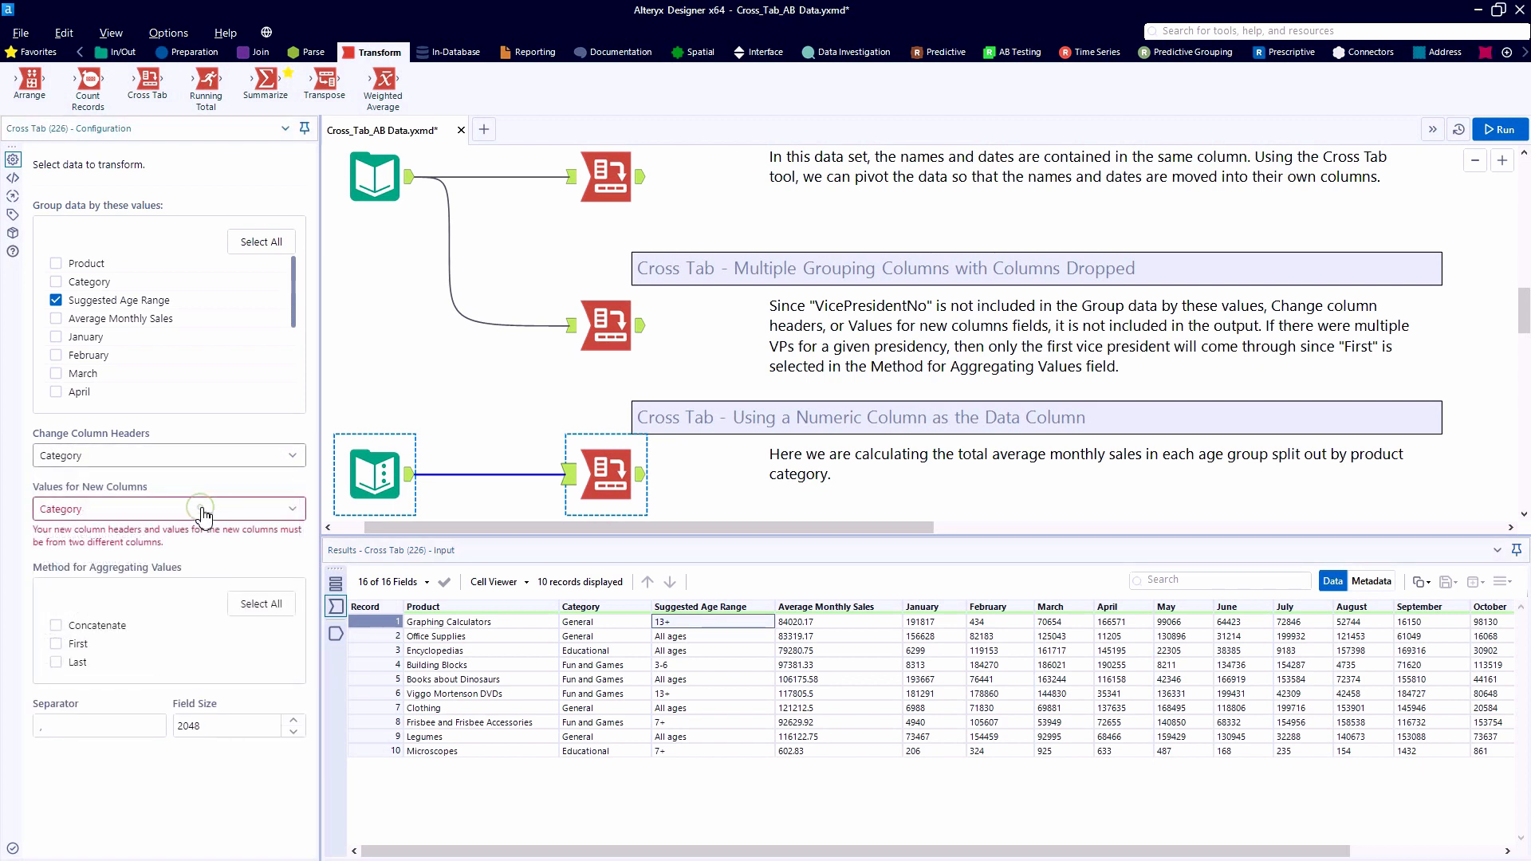
left_click(203, 511)
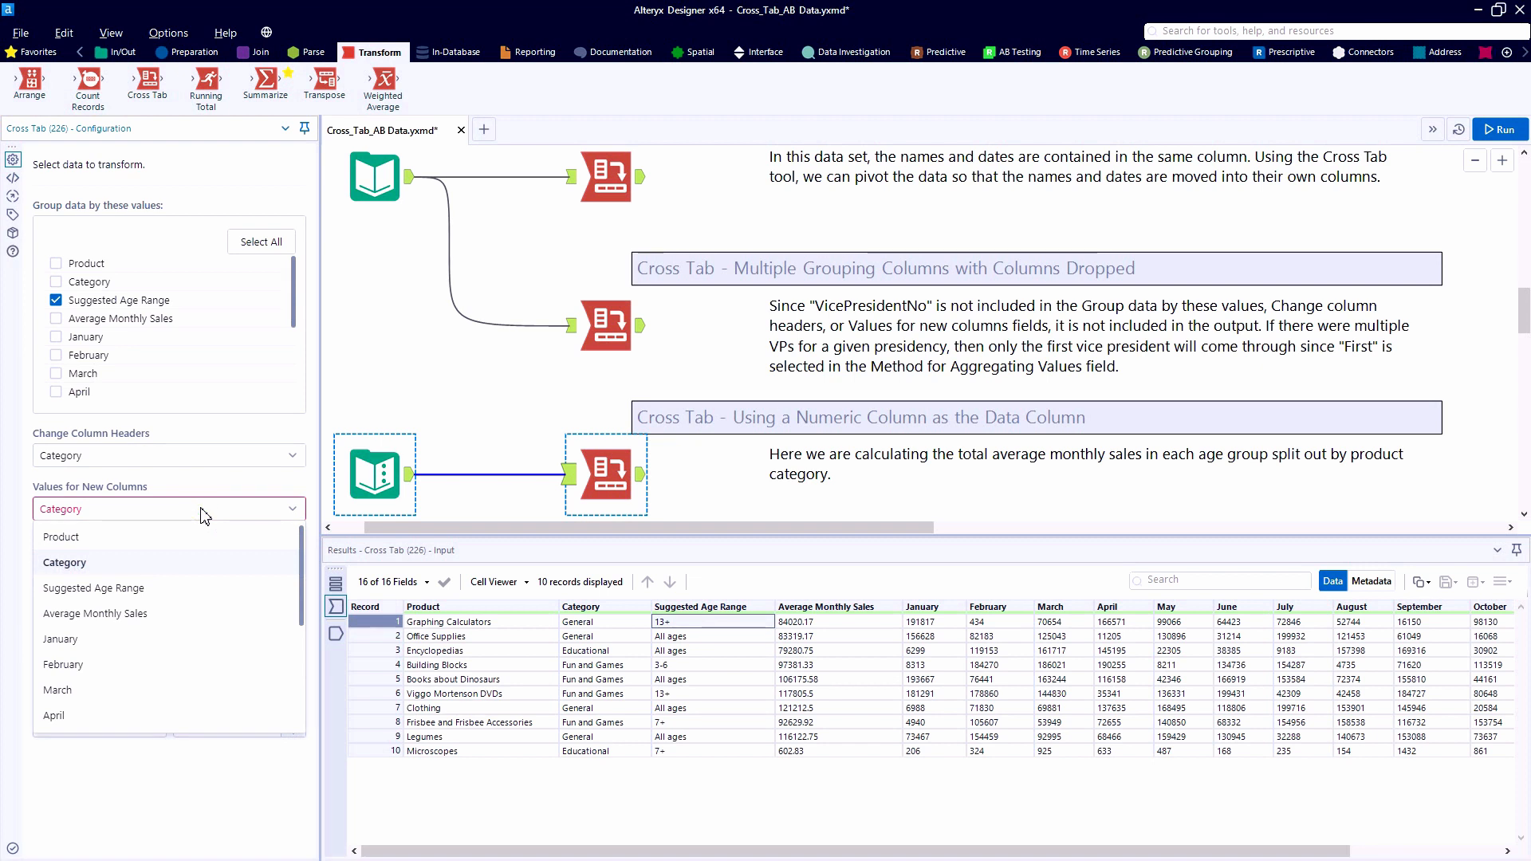
left_click(126, 614)
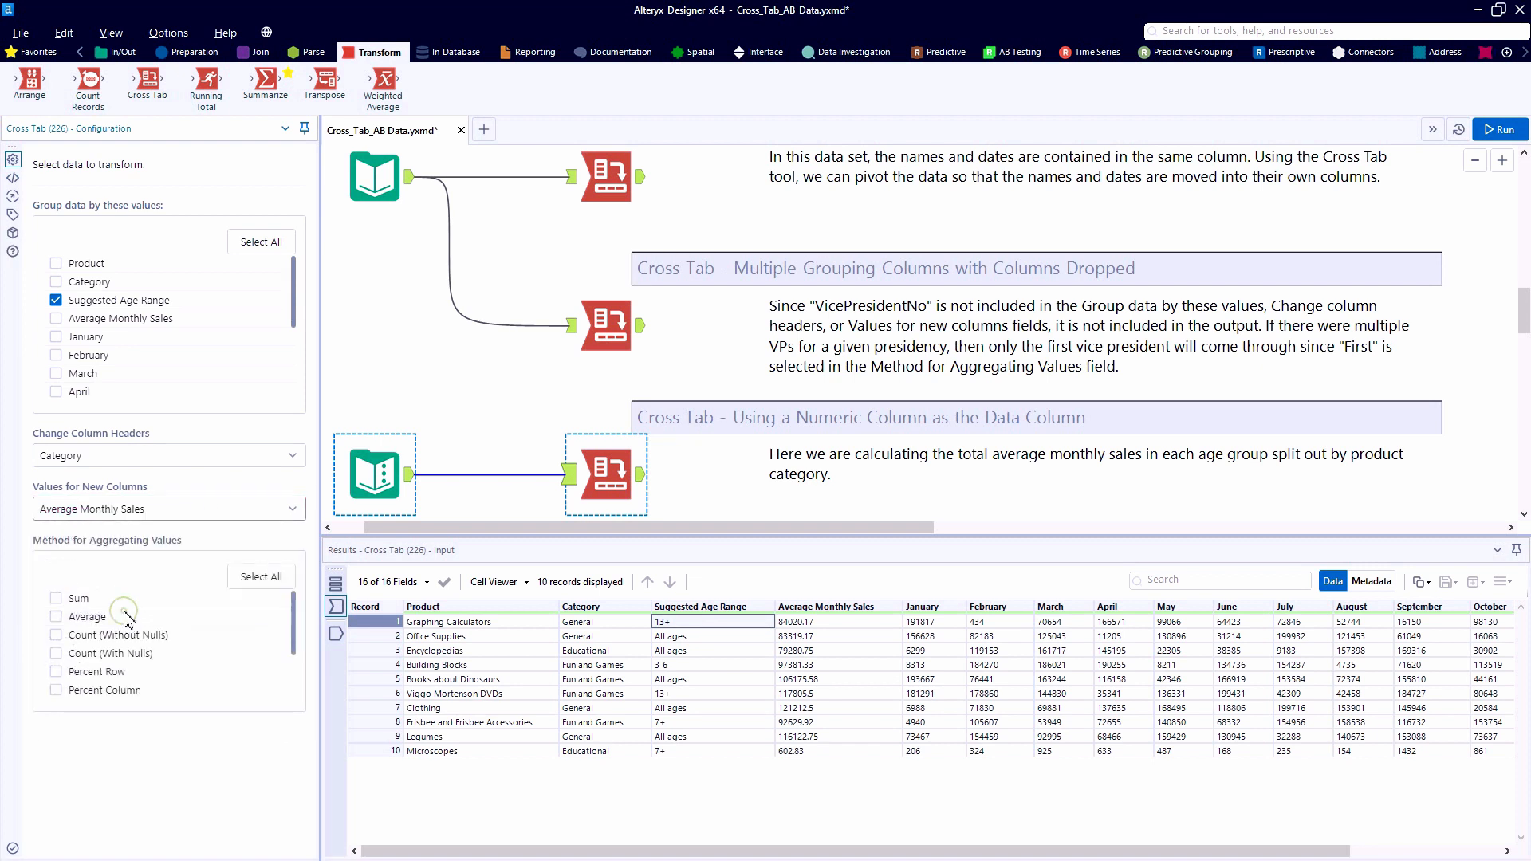
Aggregate the sales values by Sum, run the workflow and check the Educational result for age range 7+
left_click(59, 599)
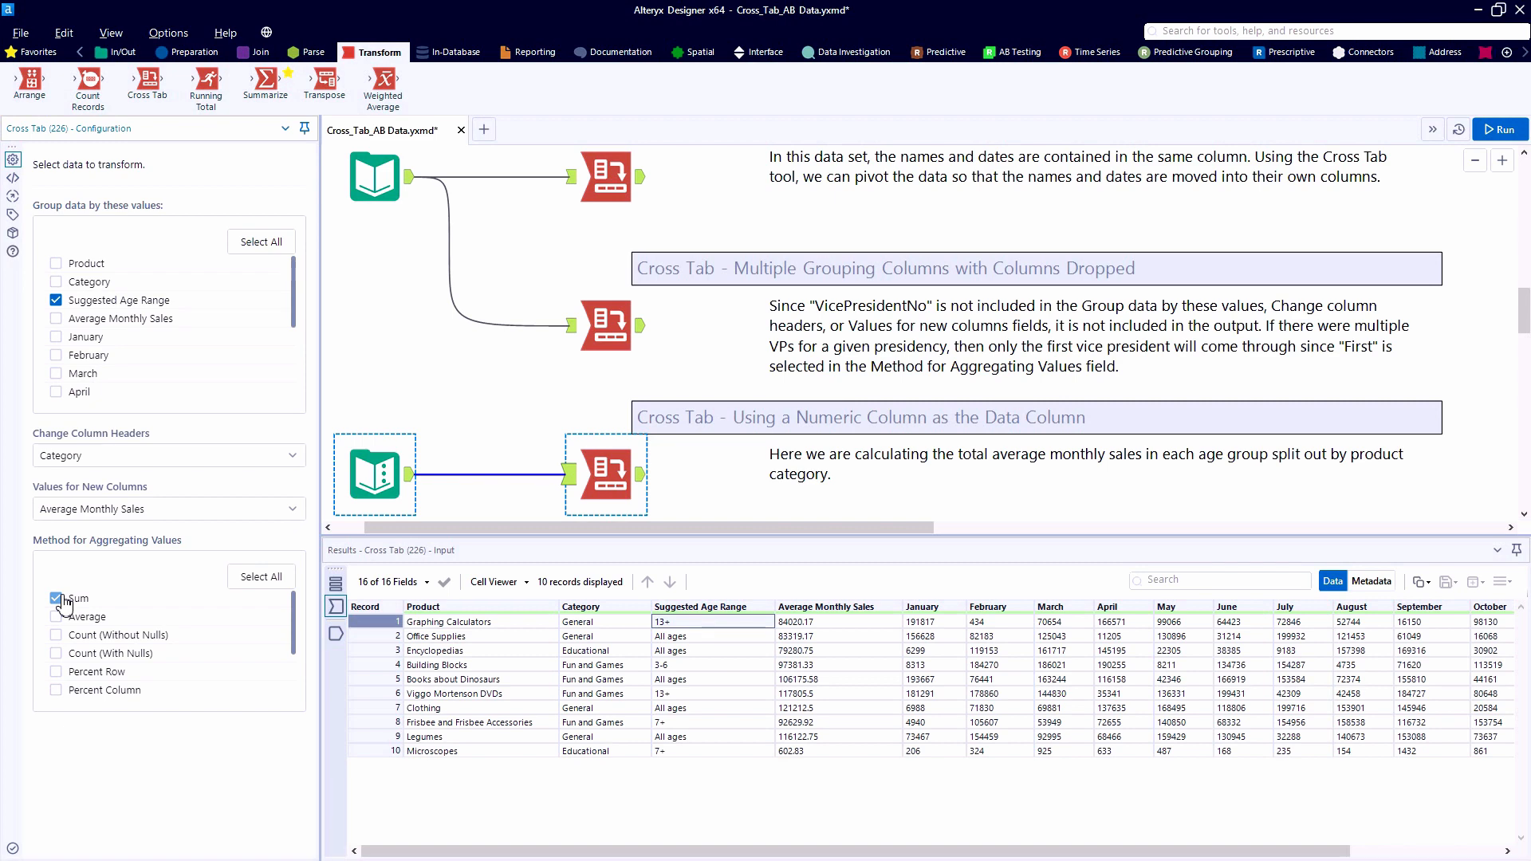
key("ctrl+r")
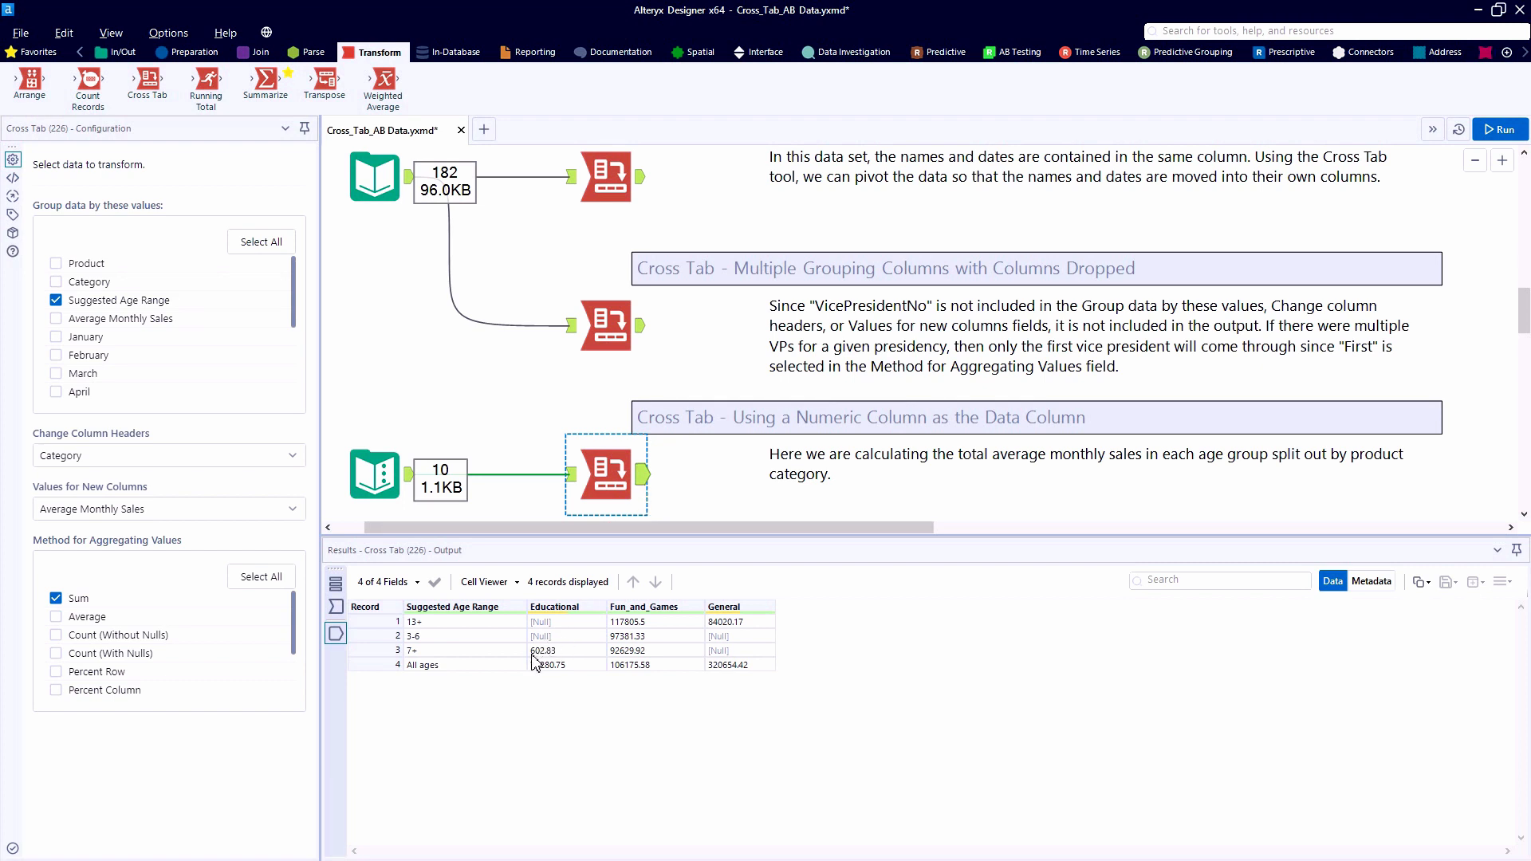
left_click_drag(528, 653, 590, 650)
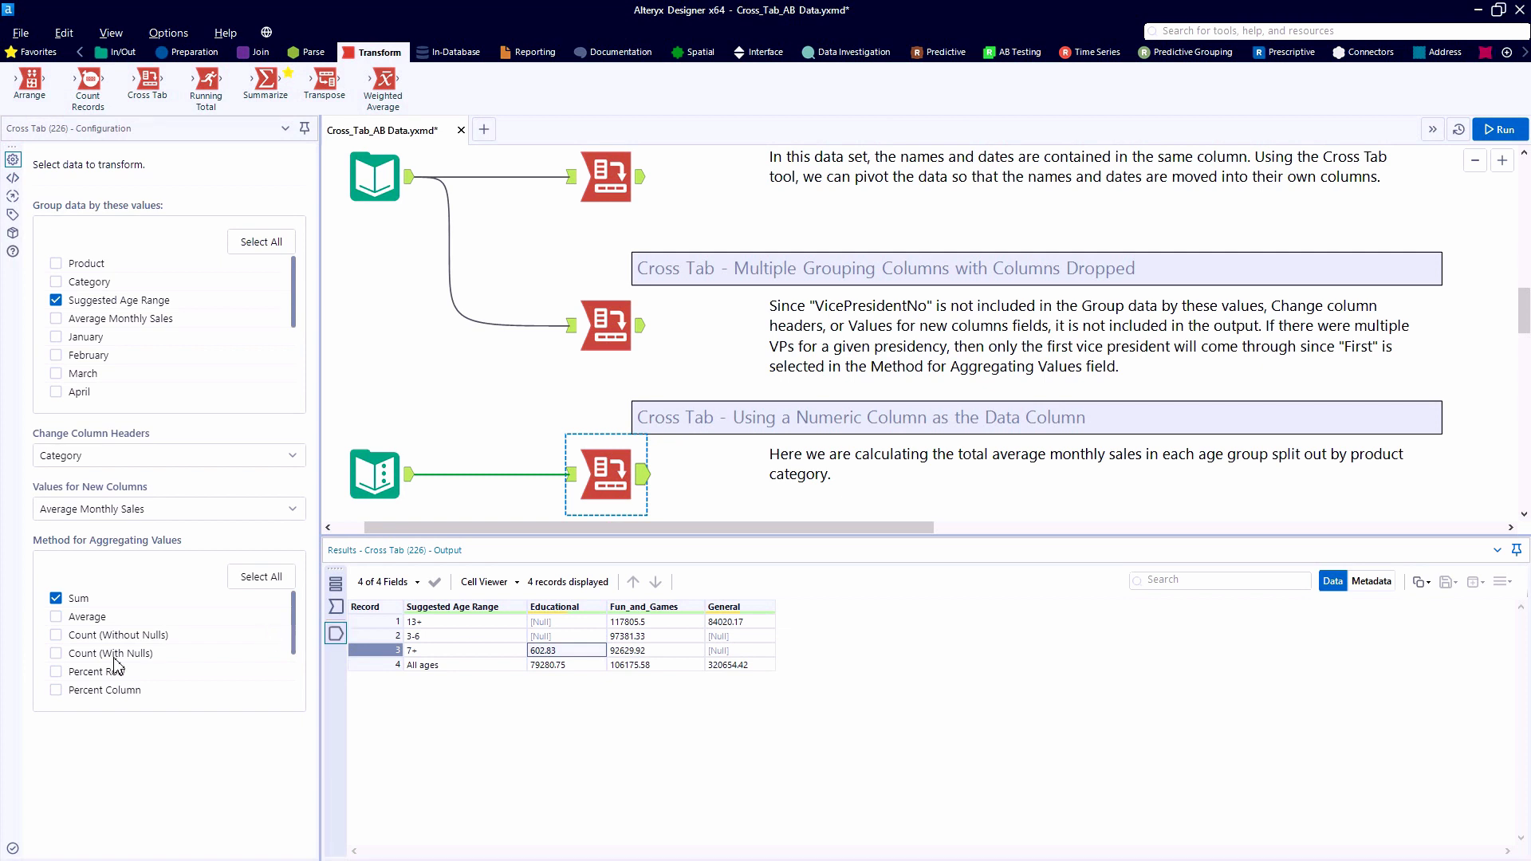
Add Total Column and Total Row to the aggregation methods, run the workflow and examine the Total row and column
scroll(116, 662, "down", 2)
left_click(54, 635)
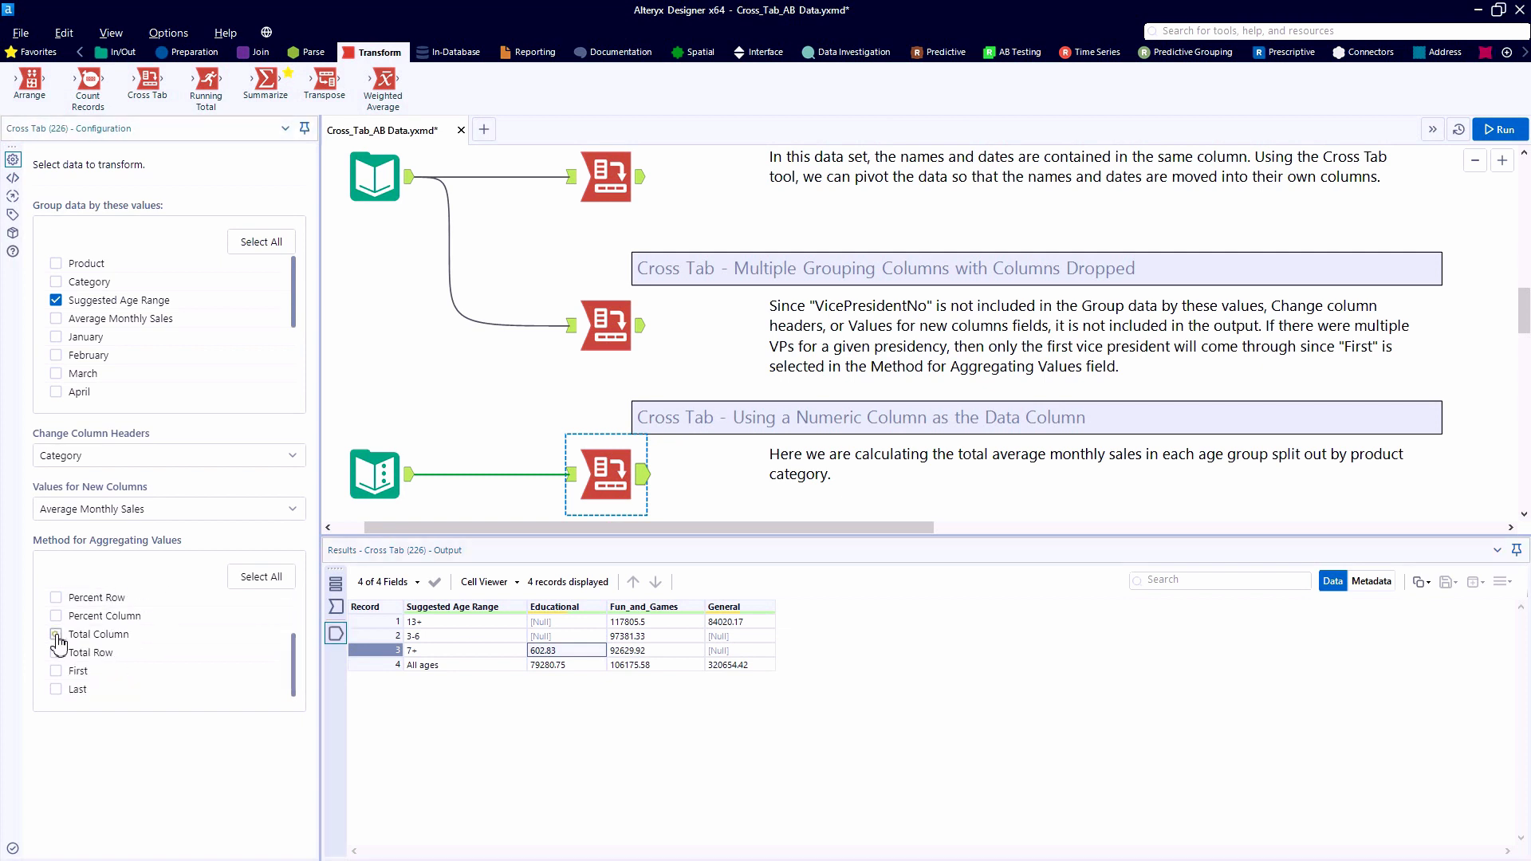
left_click(56, 652)
key("ctrl+r")
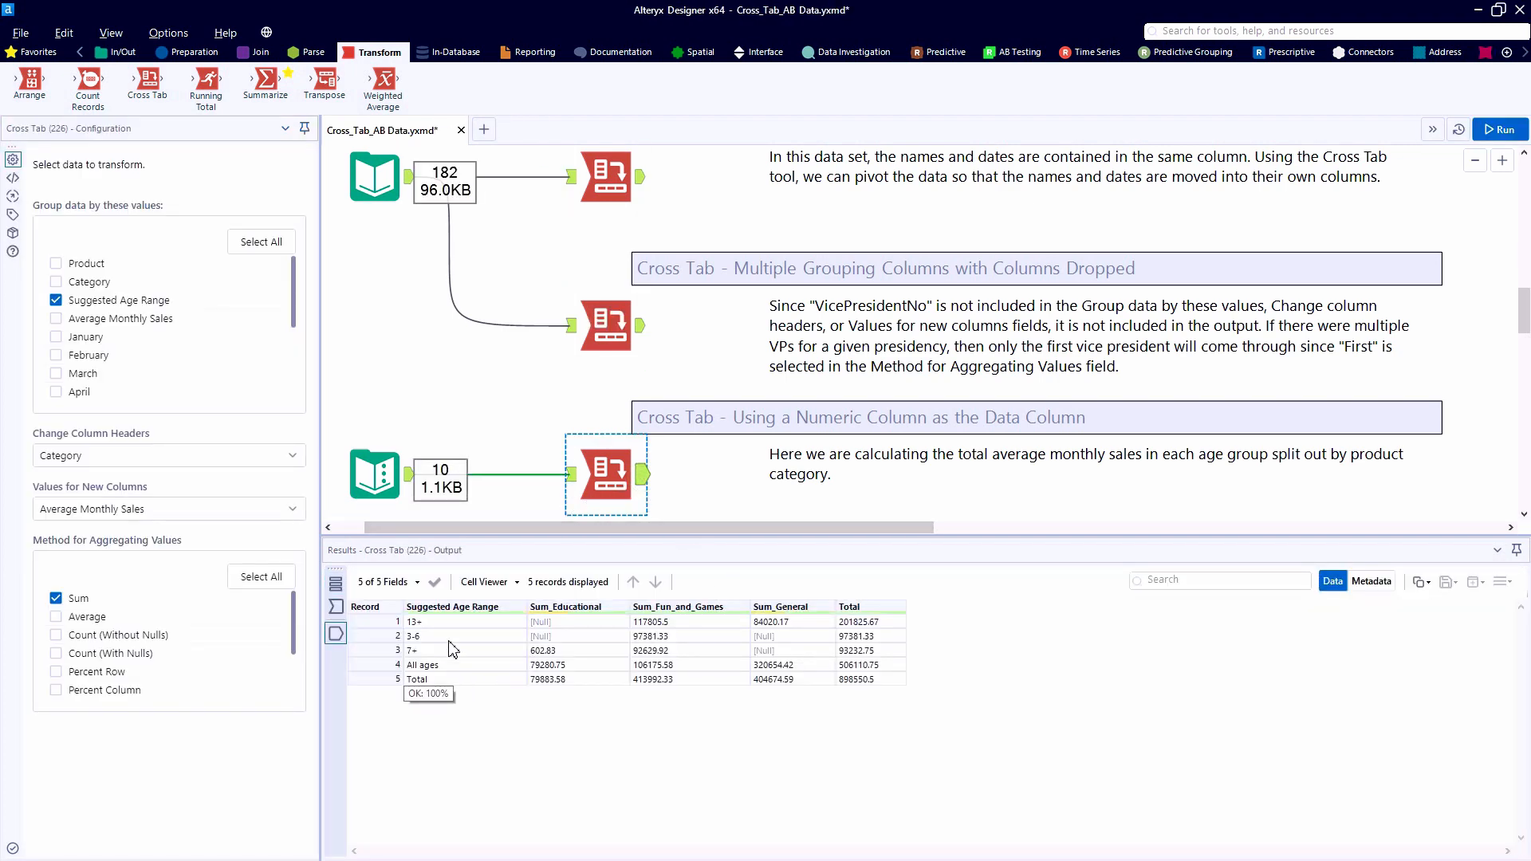
left_click(456, 680)
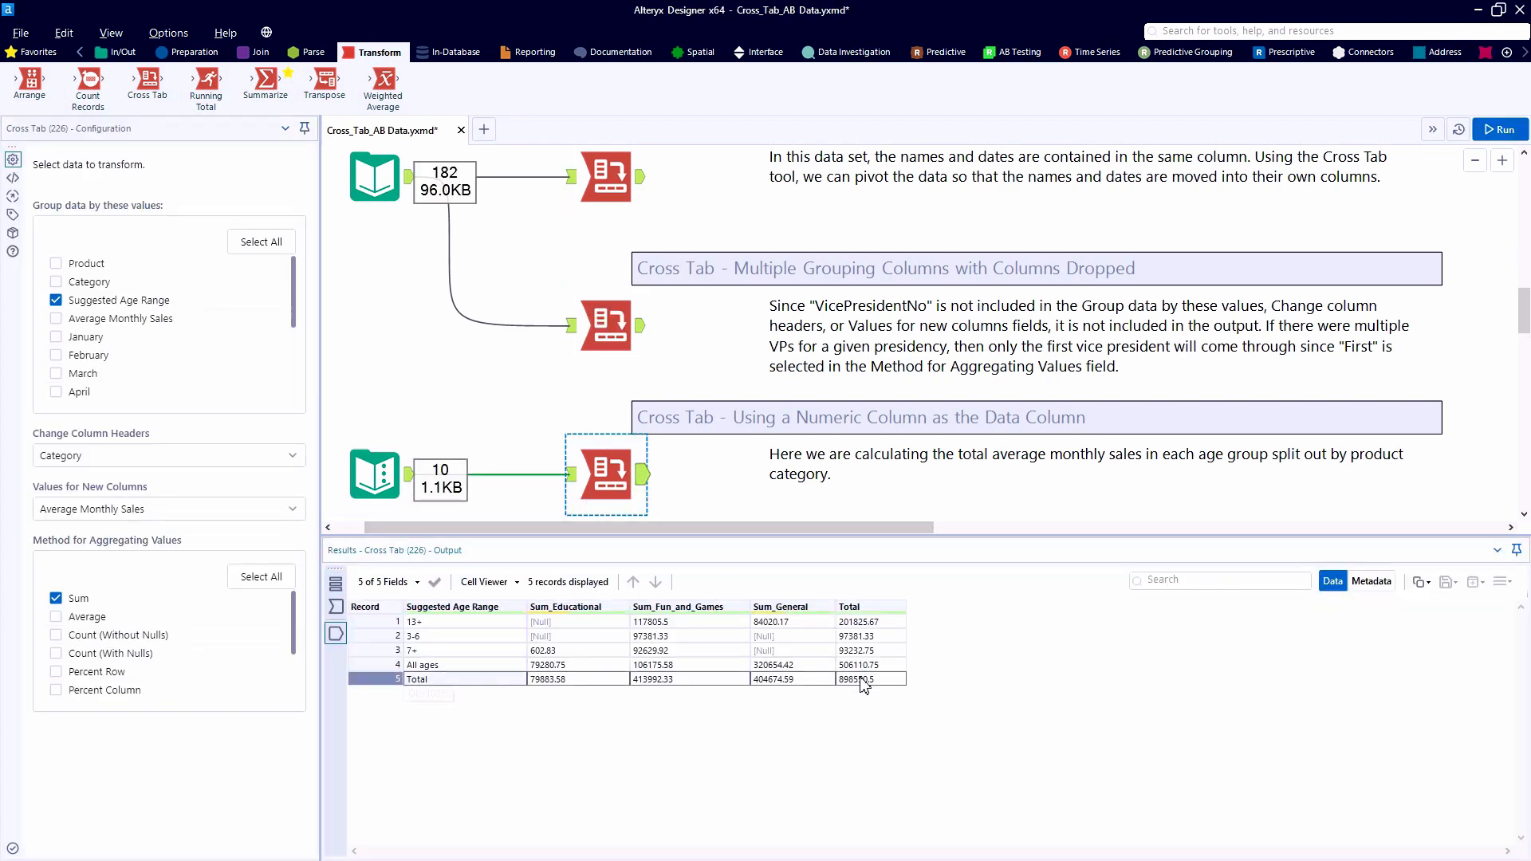
left_click_drag(882, 621, 892, 659)
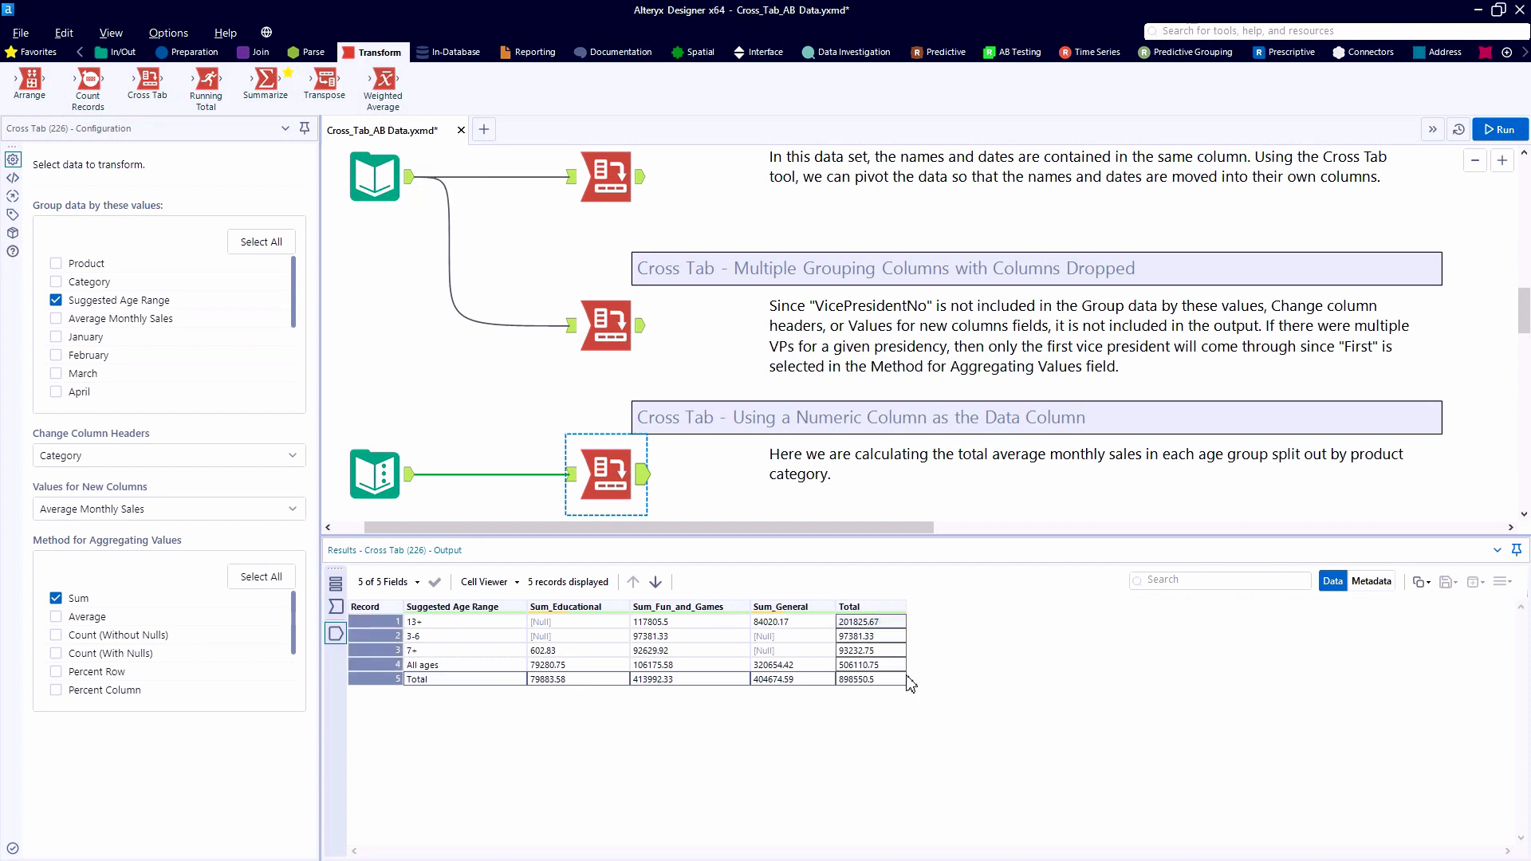